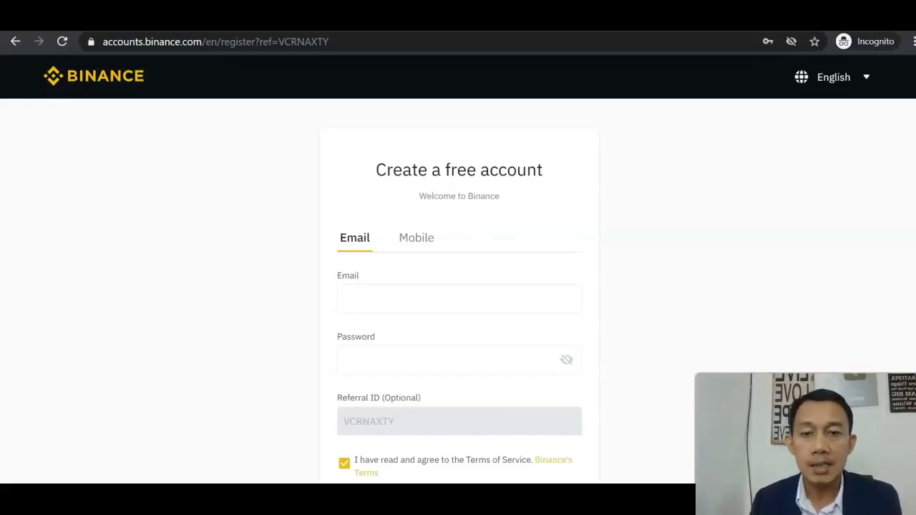
Enter the new account's e-mail address in lowercase, then move to the Password field
click(465, 297)
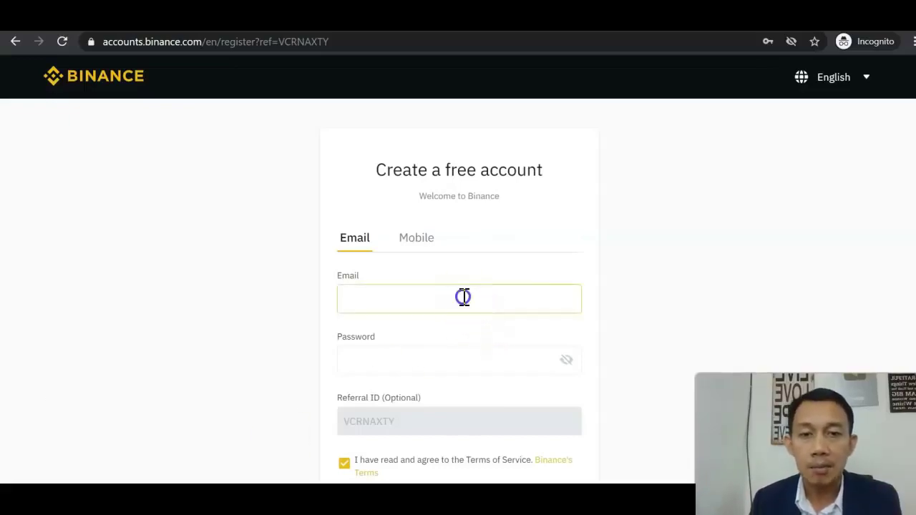
click(675, 277)
click(507, 308)
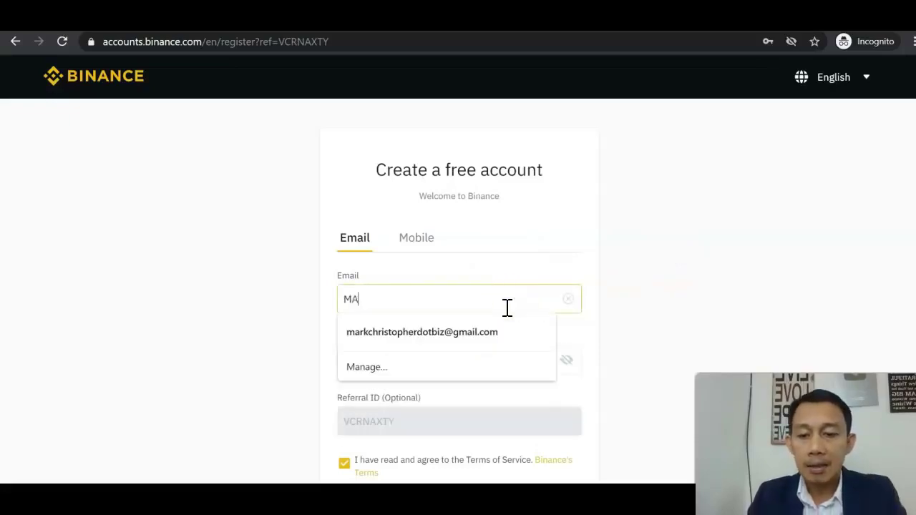
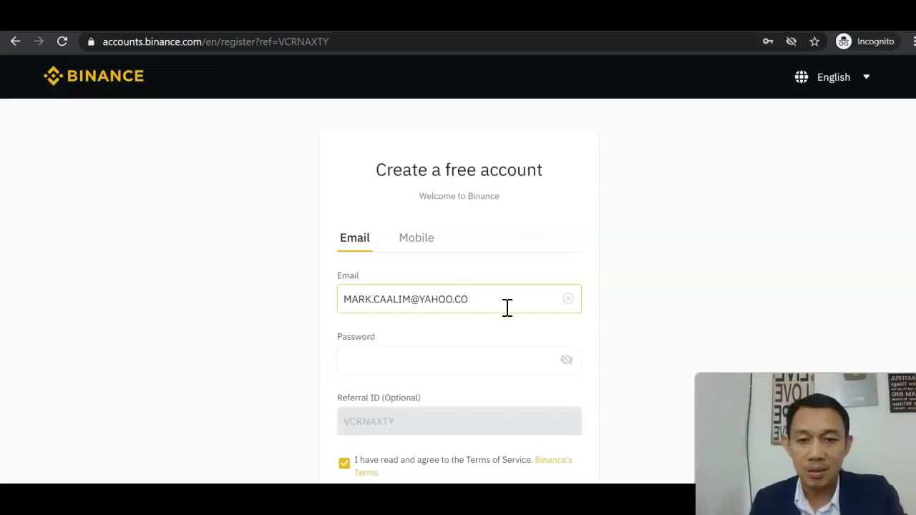
key(ctrl+a)
key(BackSpace)
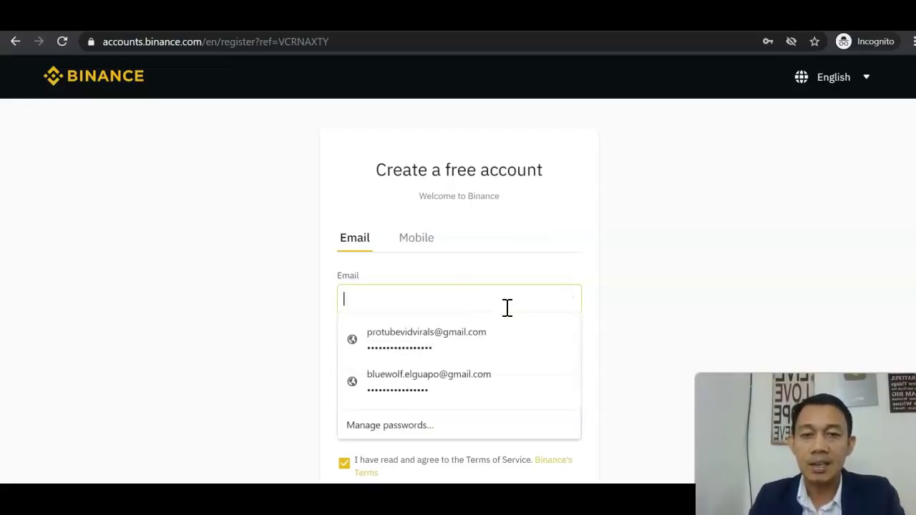
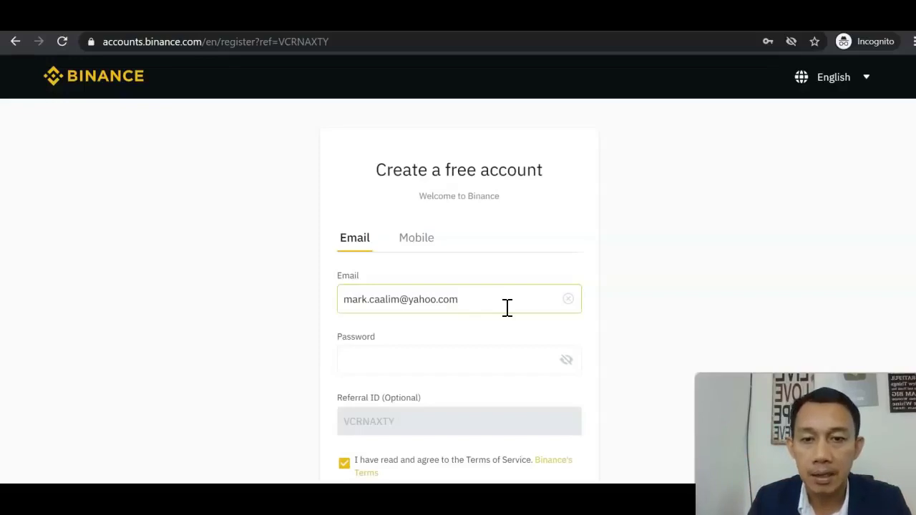
click(483, 366)
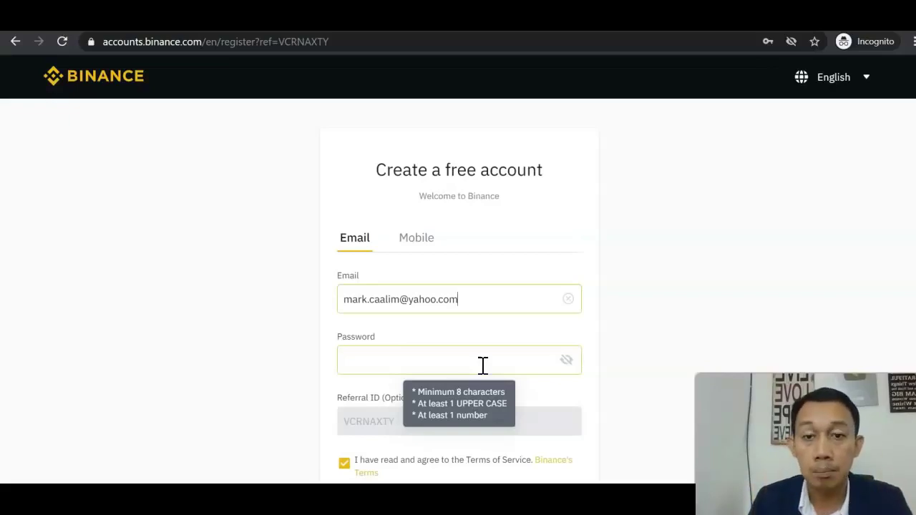
Scroll down the registration page past the Create Account button
scroll(484, 365, down, 2)
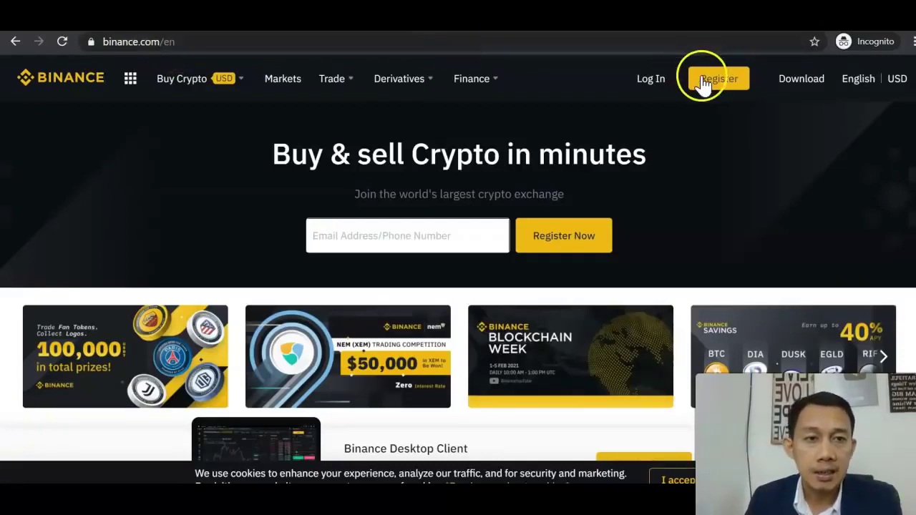
Log in with the first saved Chrome login and solve the slider puzzle check
click(650, 78)
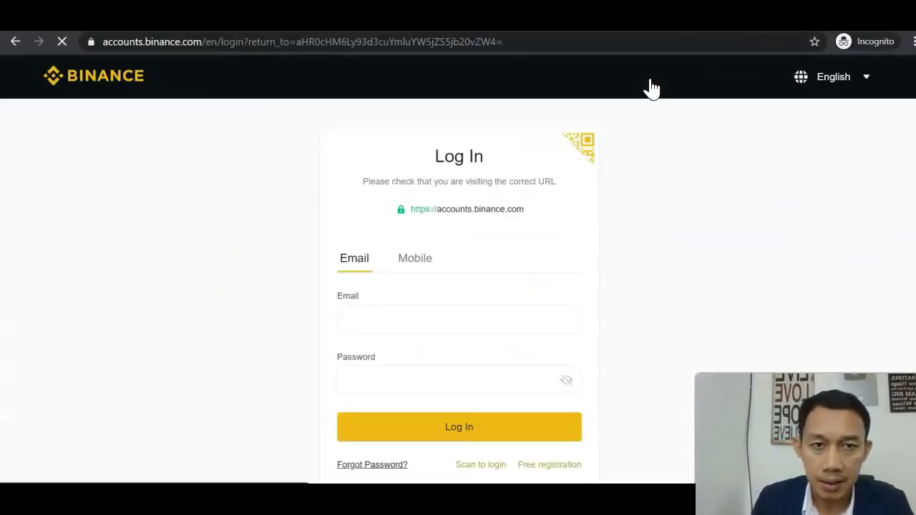
click(455, 317)
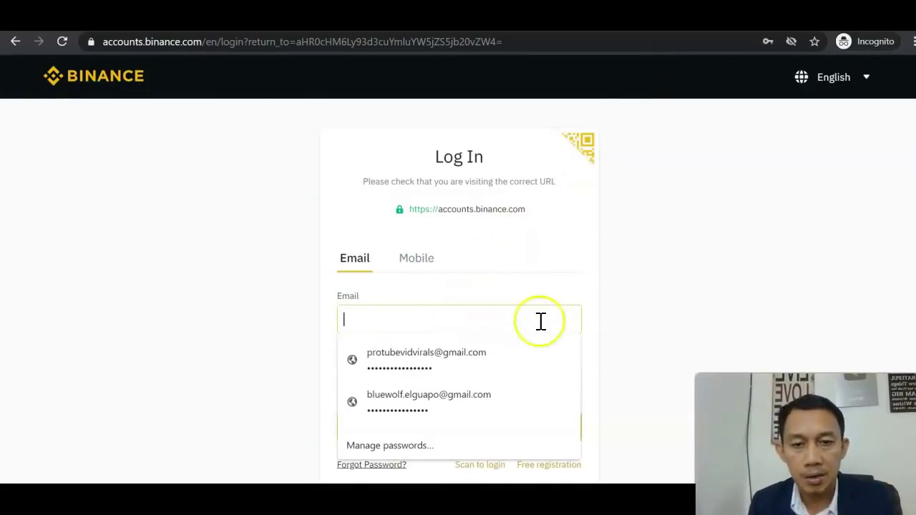
click(629, 313)
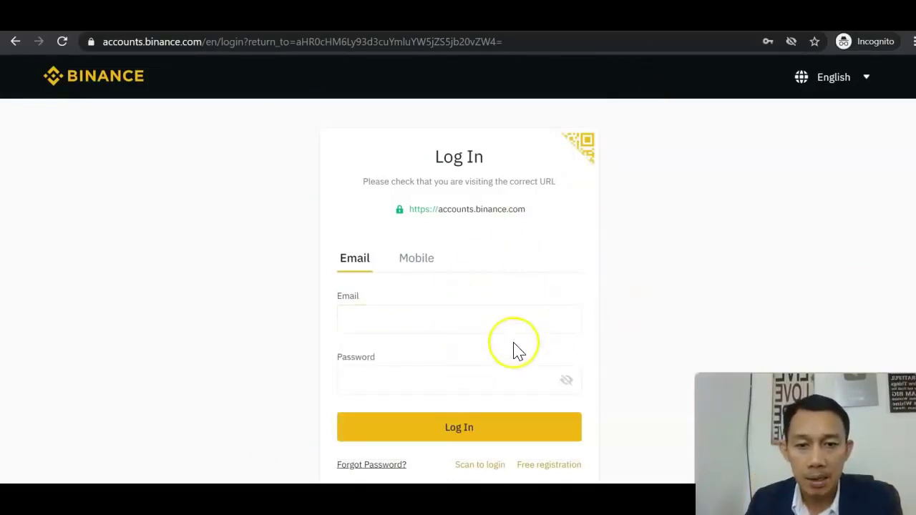
click(463, 324)
click(452, 344)
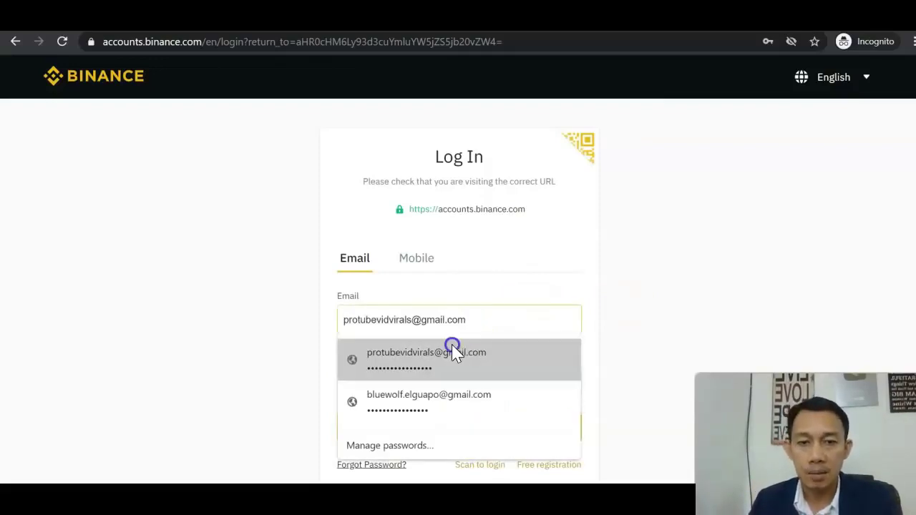
click(446, 428)
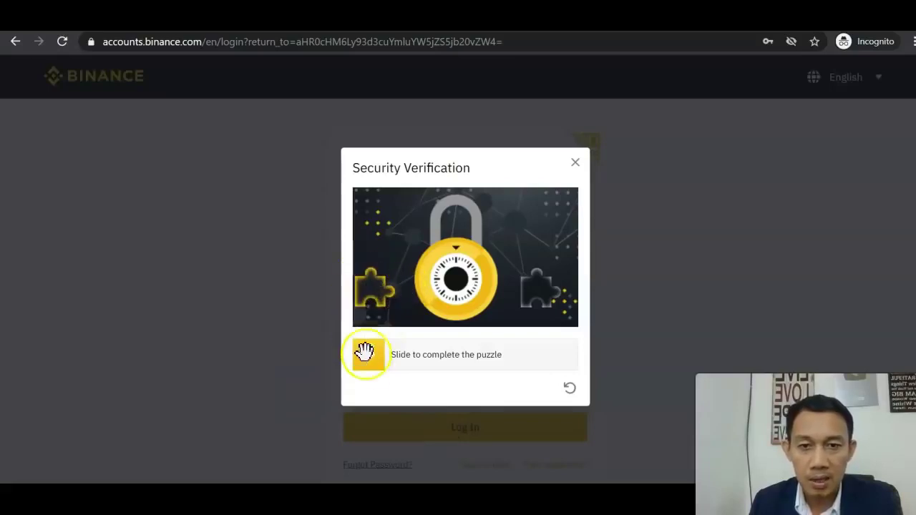
drag(387, 366, 540, 360)
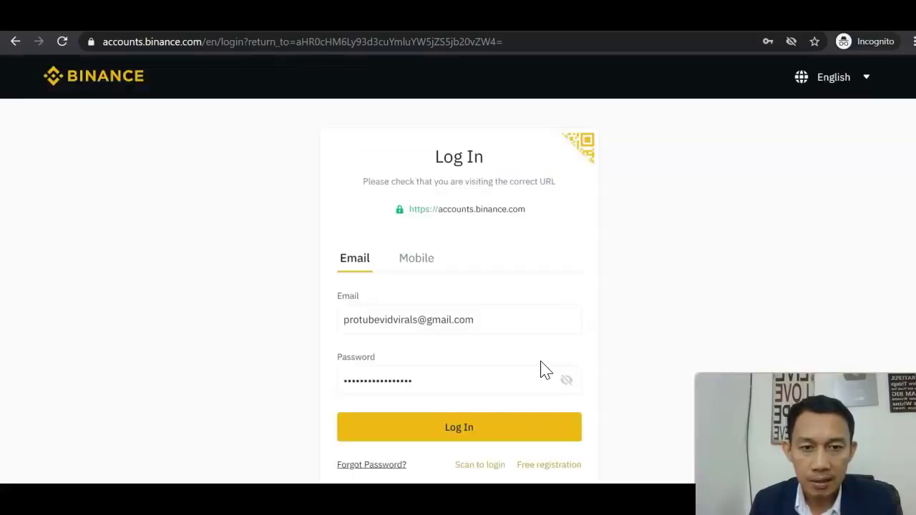
click(475, 431)
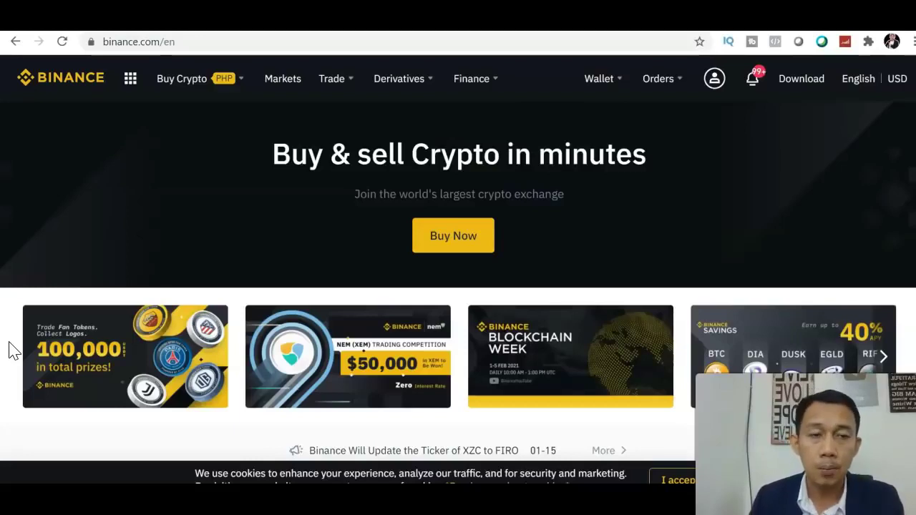
Review the account Security page from the profile menu, then show Google Play authenticator results
mouse_move(713, 81)
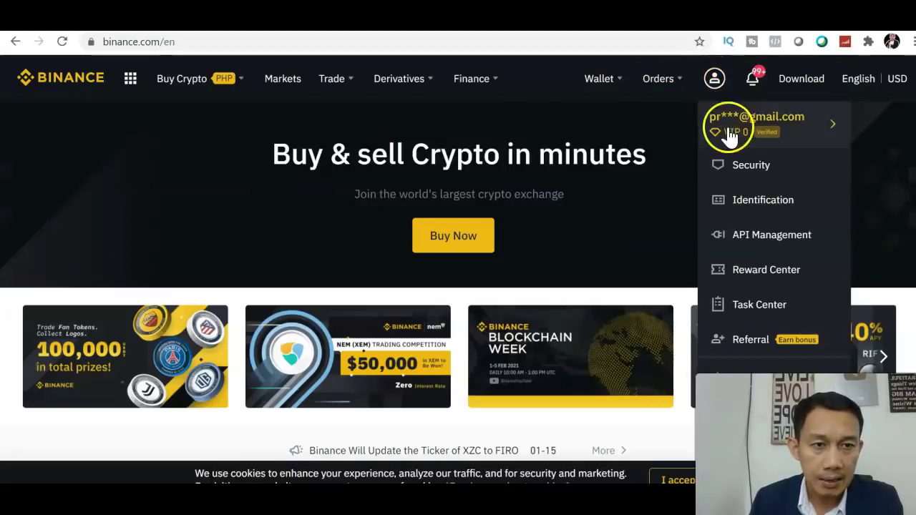
click(747, 171)
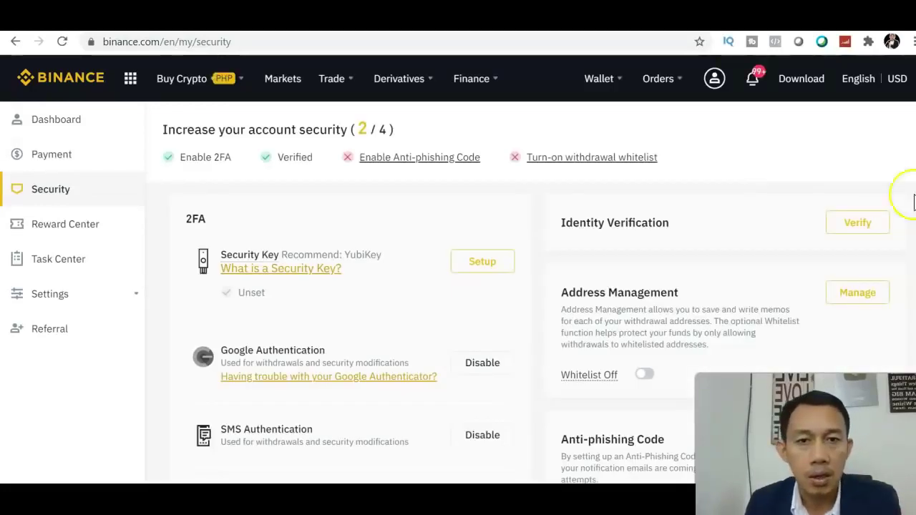
scroll(458, 287, down, 1)
scroll(458, 286, up, 1)
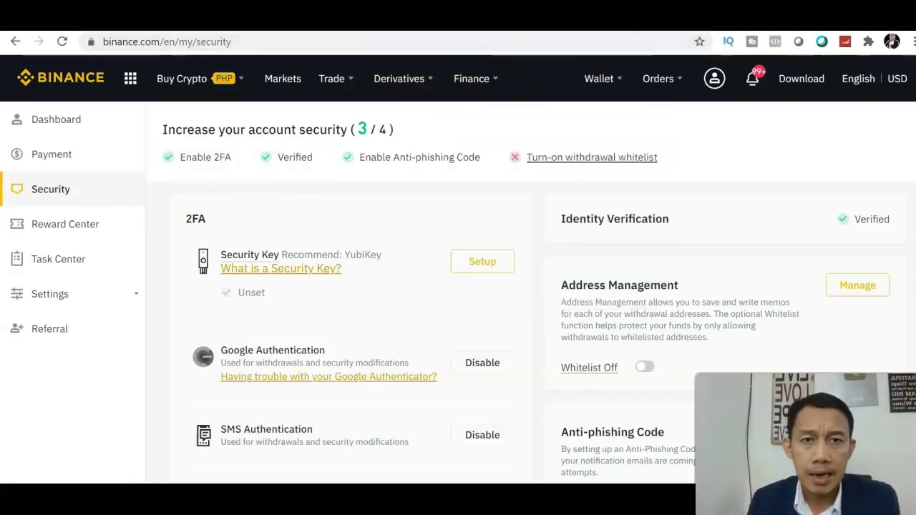
click(537, 14)
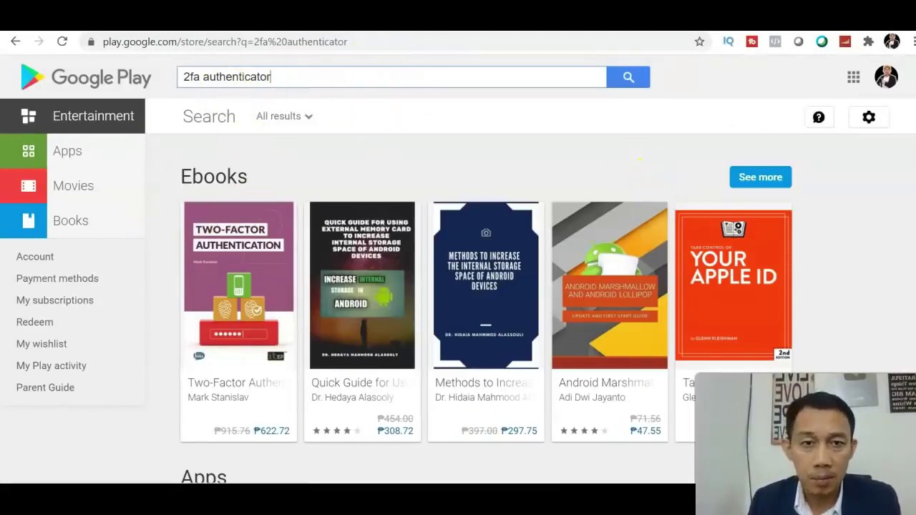
Browse the Google Play authenticator apps row, then return to the Binance Security tab
scroll(458, 286, down, 3)
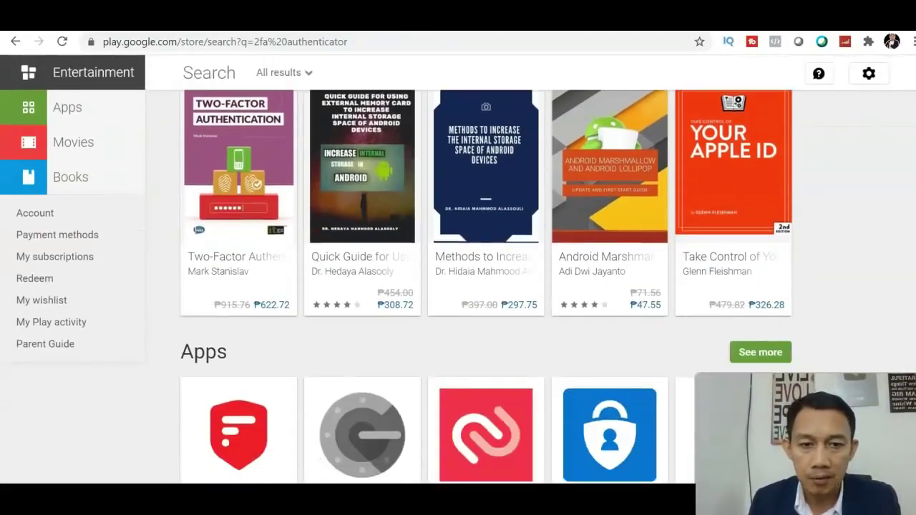
scroll(458, 287, down, 2)
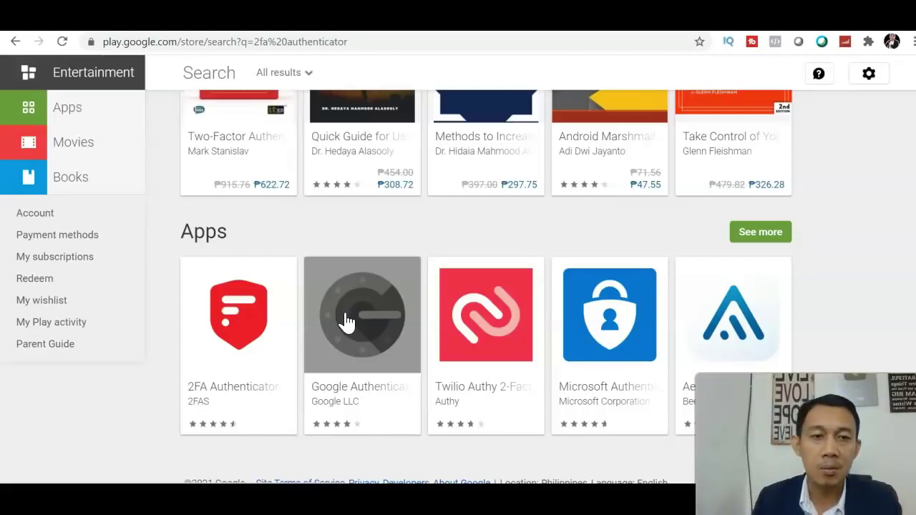
scroll(346, 322, up, 4)
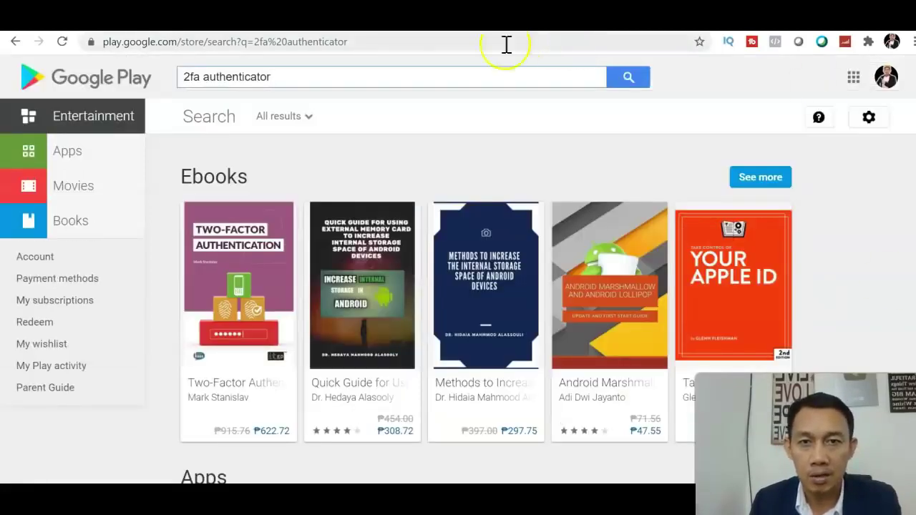
key(ctrl+Tab)
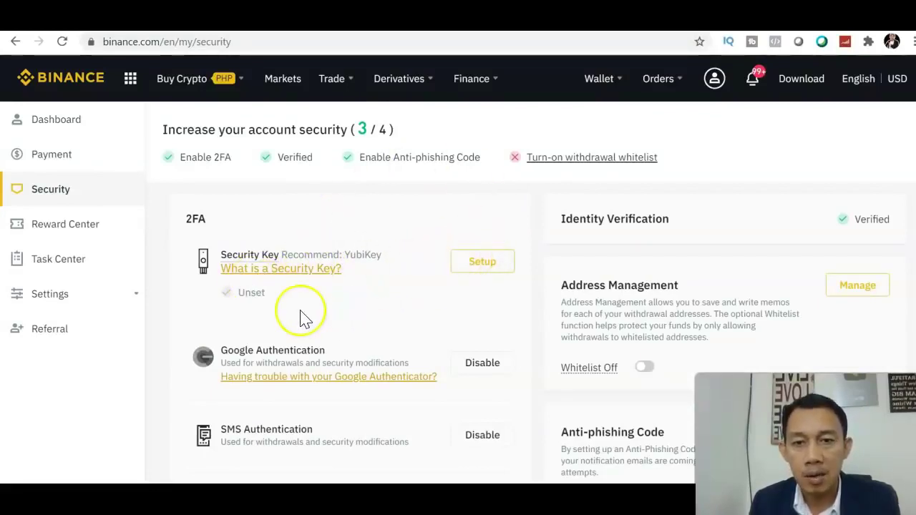
Scroll through the Security page settings, then return to the Binance home page via the logo
mouse_move(243, 235)
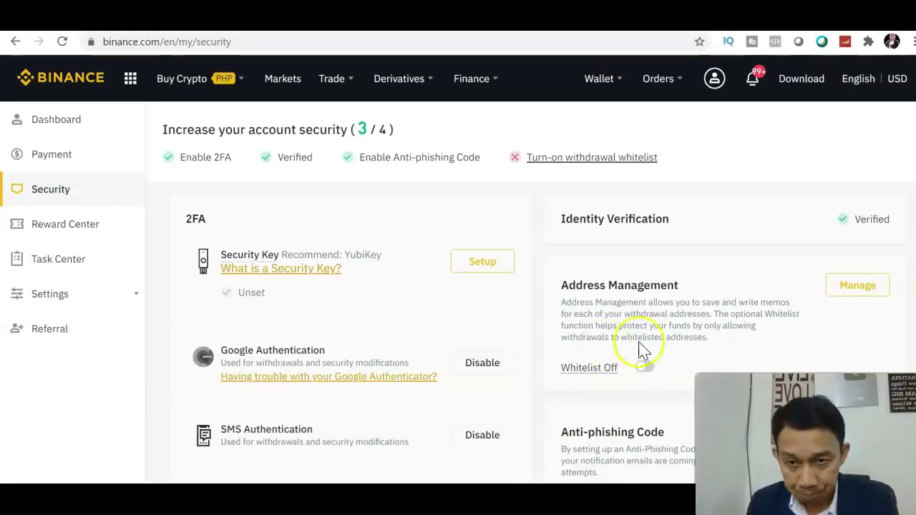
scroll(643, 351, down, 1)
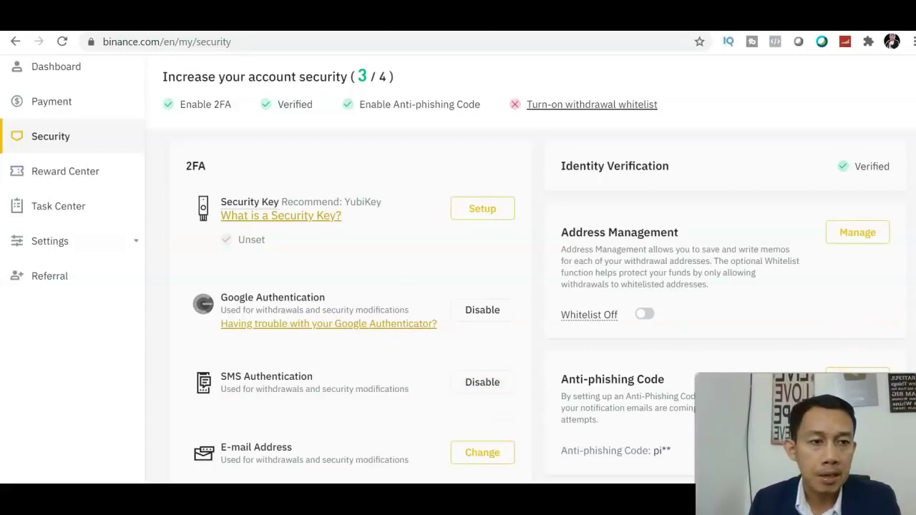
scroll(714, 215, up, 1)
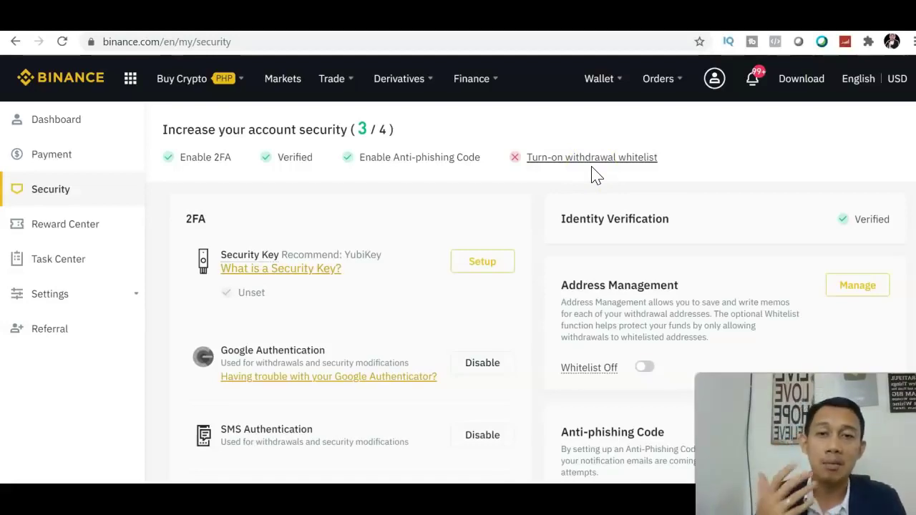
click(59, 84)
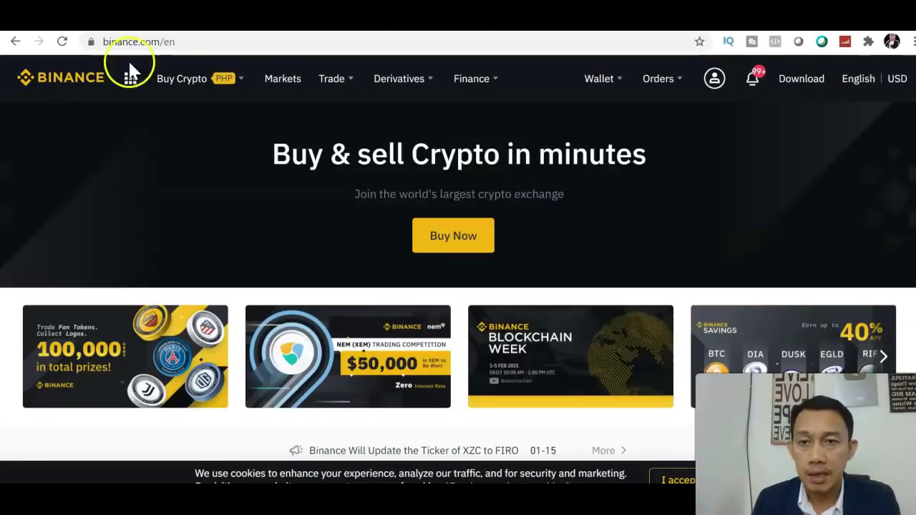
Open P2P Trading from the Buy Crypto menu to see USDT offers paid in PHP
mouse_move(218, 80)
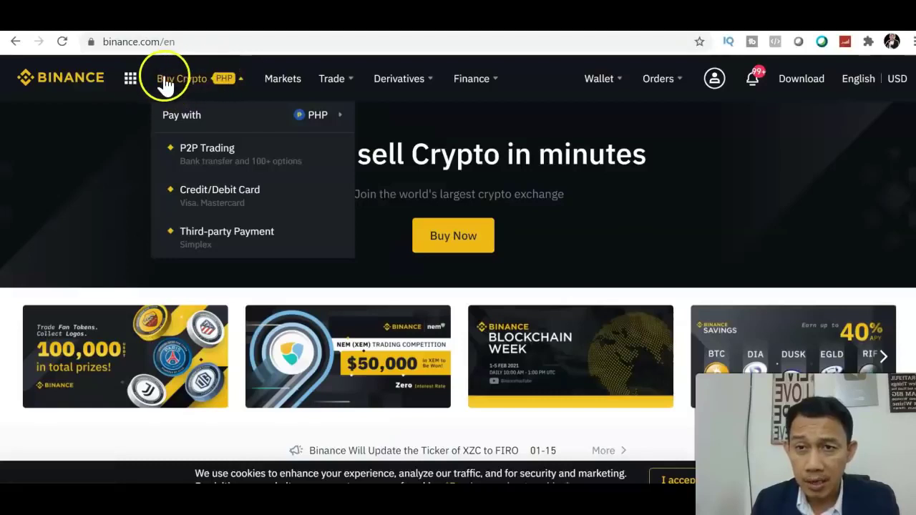
mouse_move(162, 83)
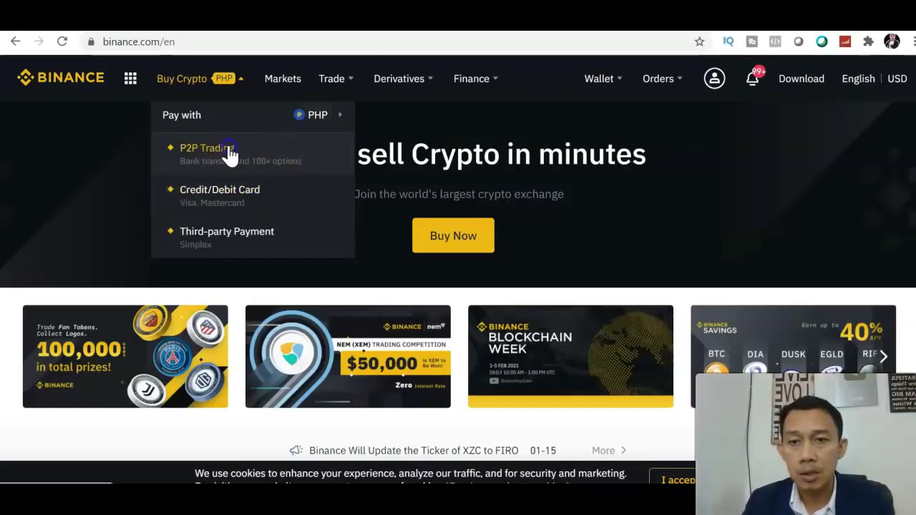
click(230, 154)
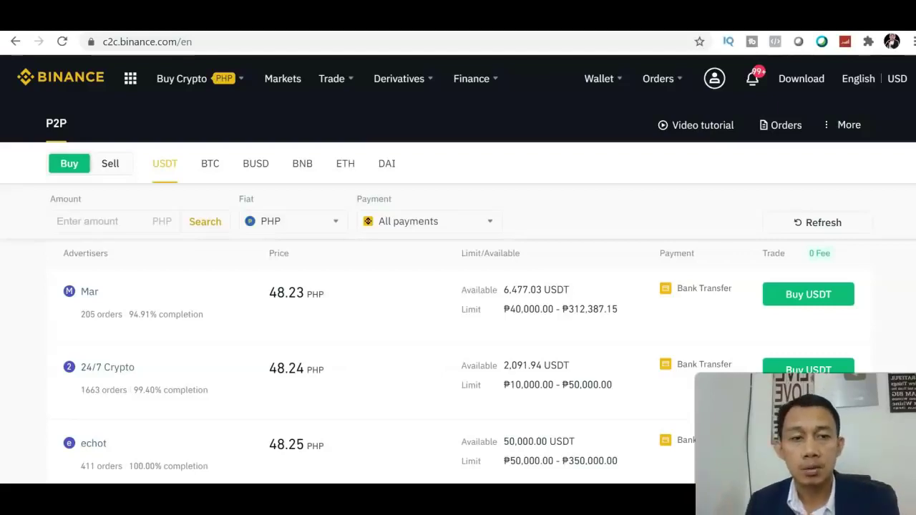
scroll(458, 287, down, 3)
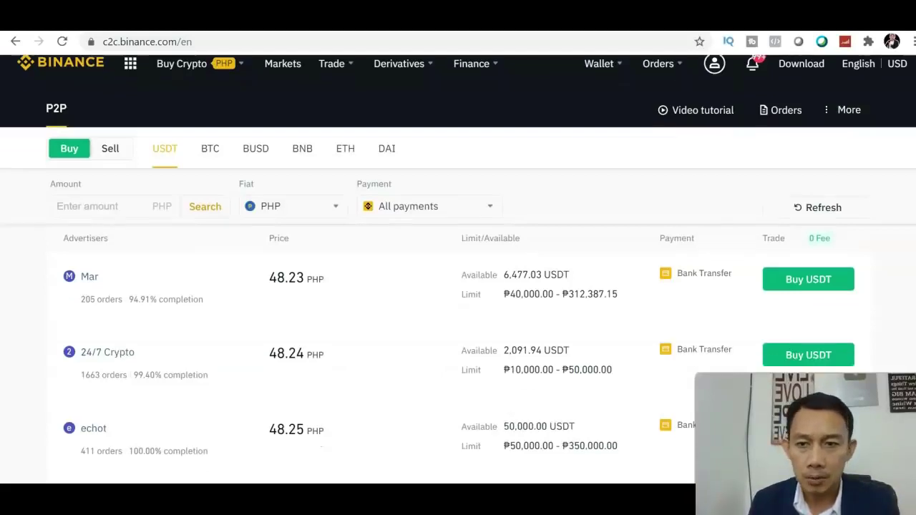
scroll(458, 287, up, 3)
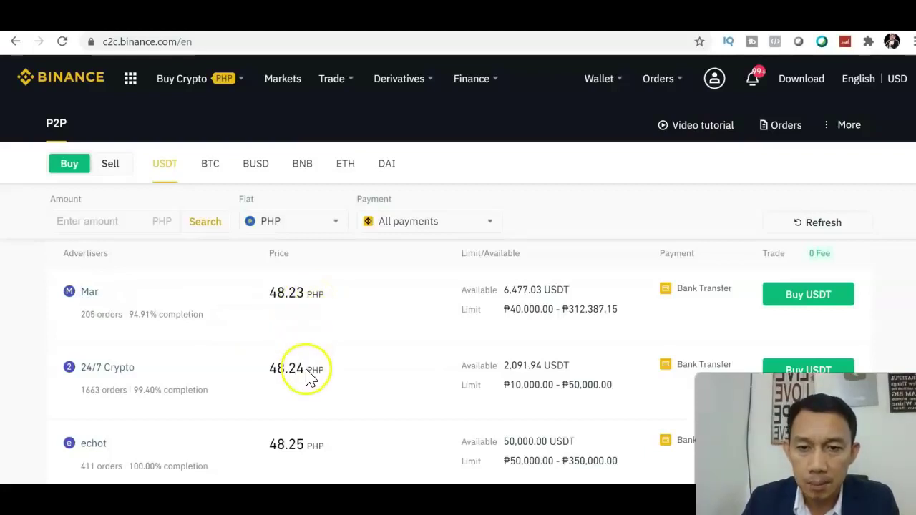
scroll(458, 265, down, 3)
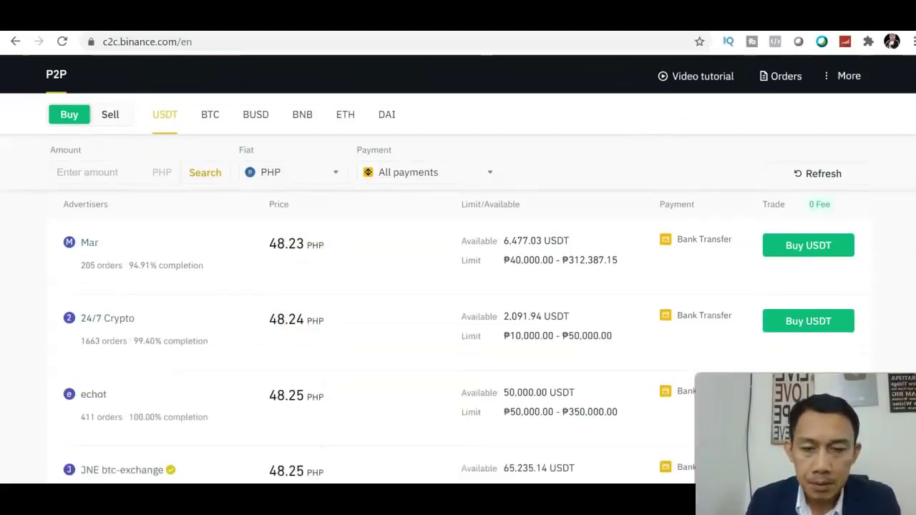
scroll(458, 270, up, 2)
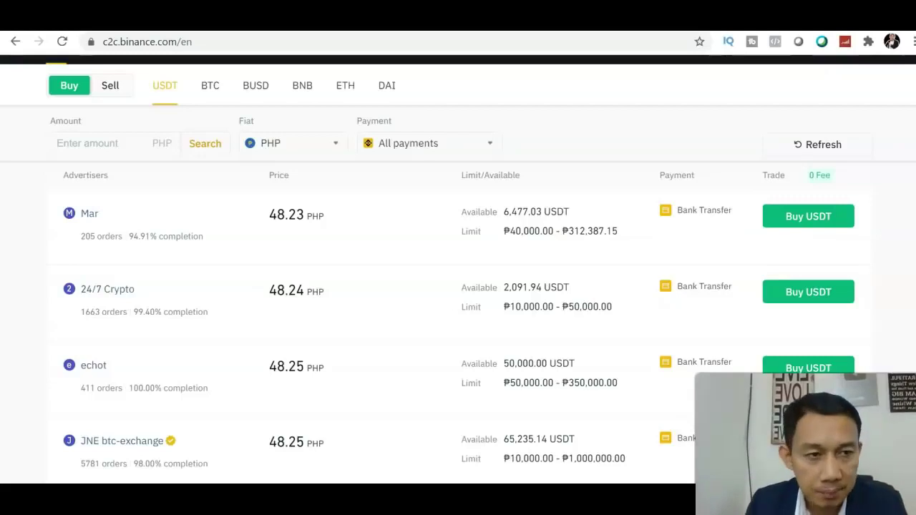
scroll(459, 279, down, 2)
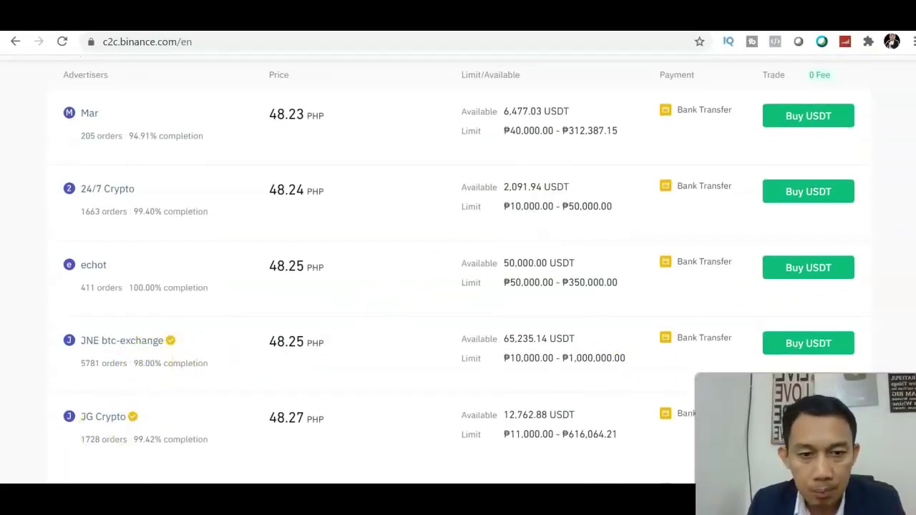
scroll(458, 279, down, 1)
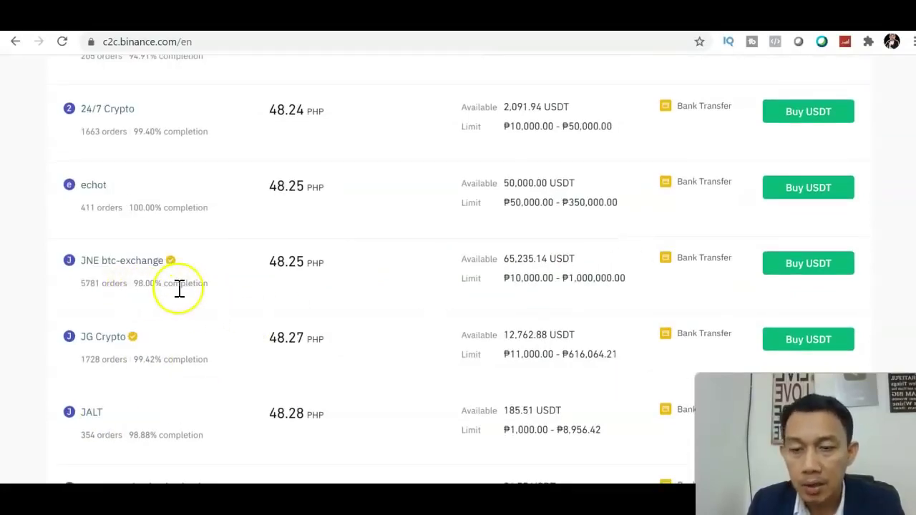
scroll(807, 231, down, 4)
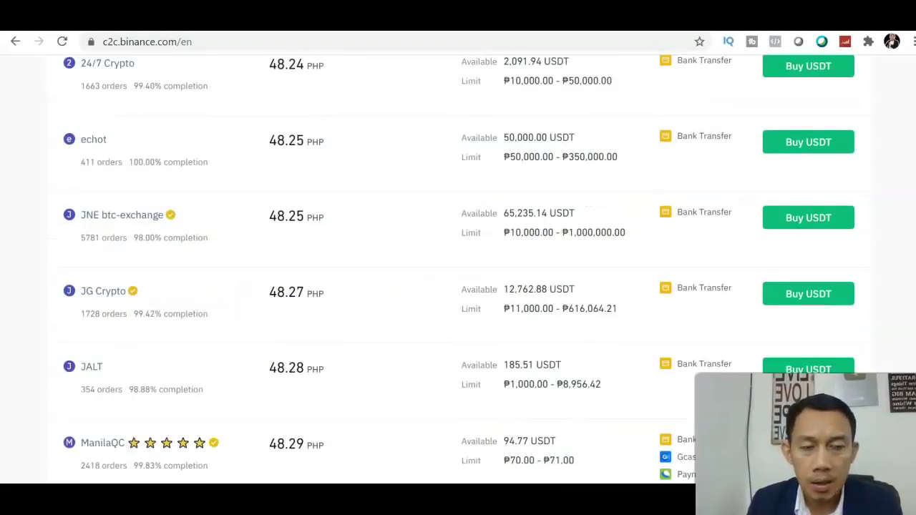
scroll(808, 230, down, 2)
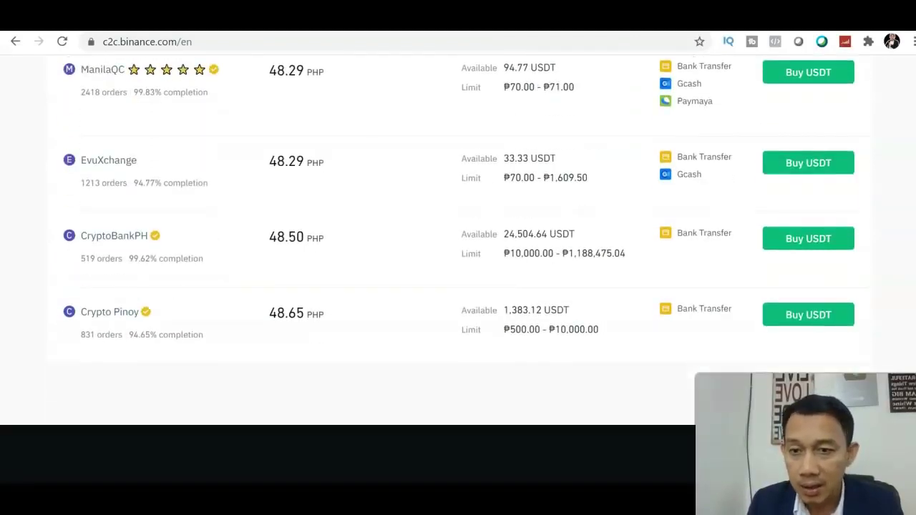
scroll(807, 230, up, 3)
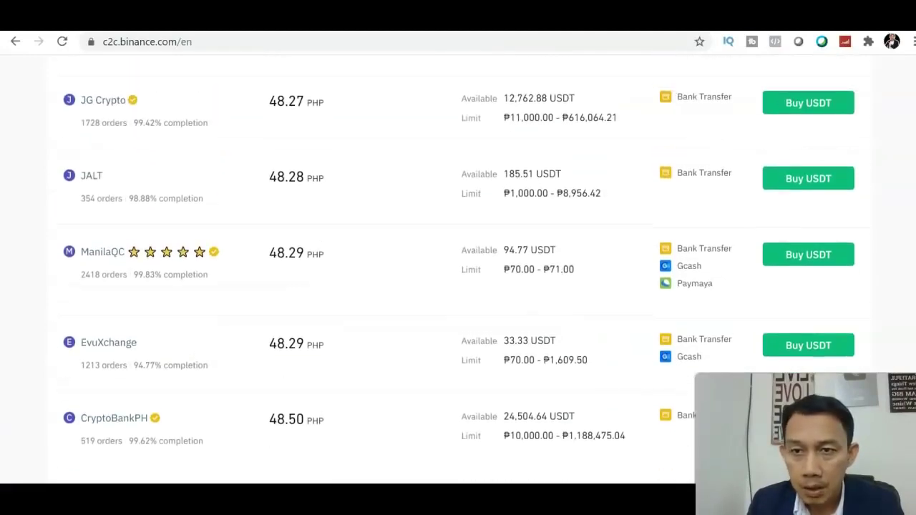
scroll(634, 265, up, 1)
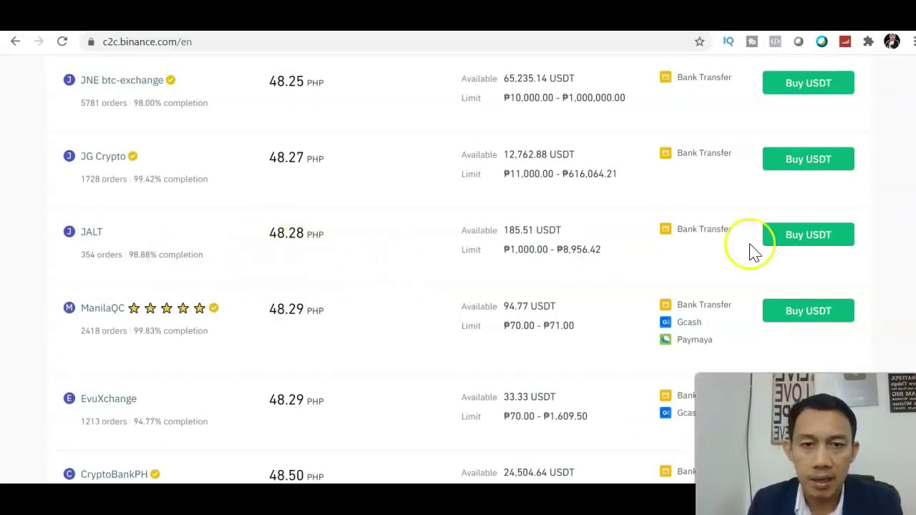
scroll(458, 258, up, 1)
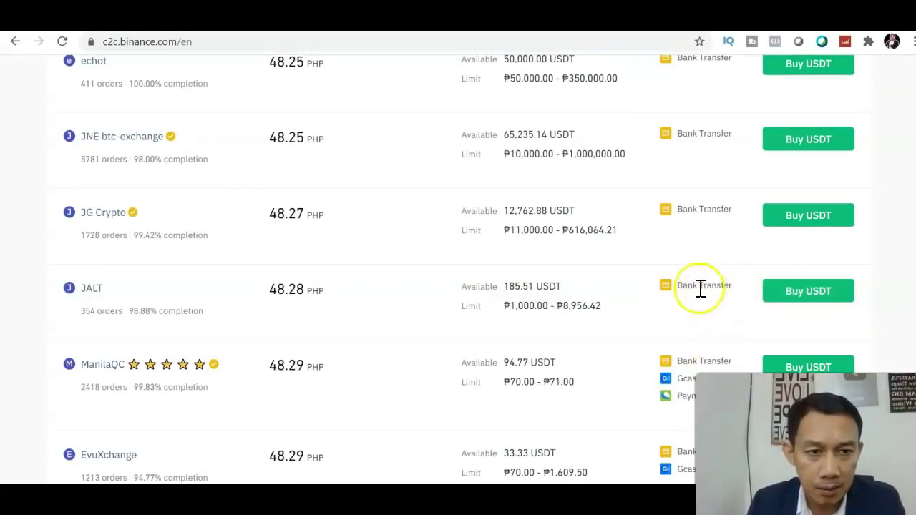
Open the 48.28 PHP USDT offer and enter 1000 PHP to pay, receiving 20.71 USDT
click(778, 296)
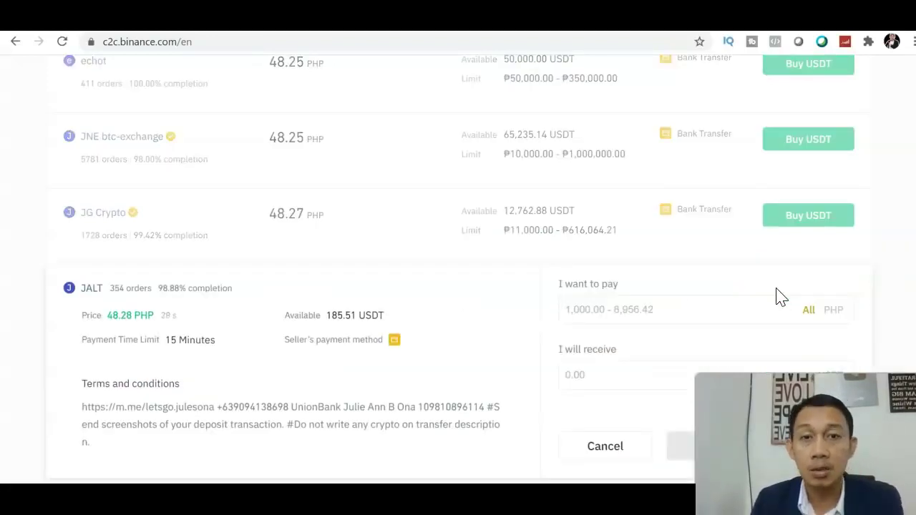
scroll(460, 272, down, 3)
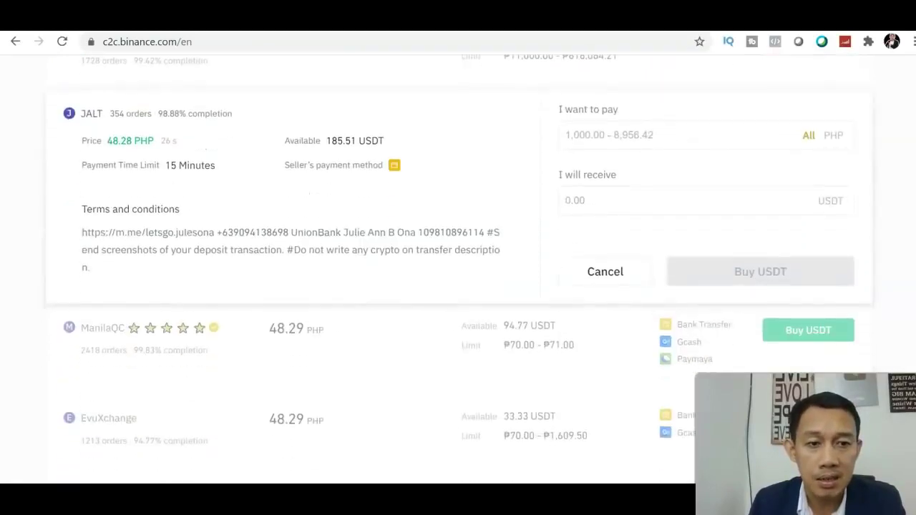
scroll(814, 254, up, 1)
click(675, 173)
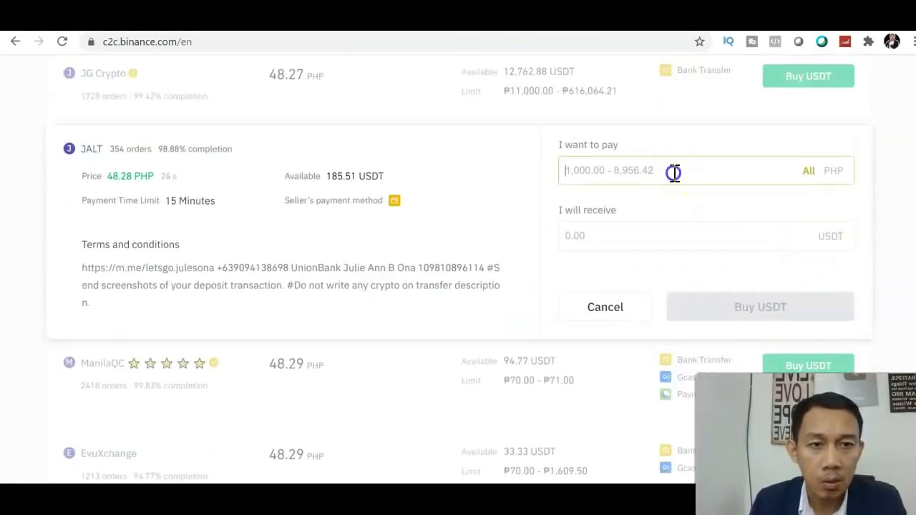
text(1000)
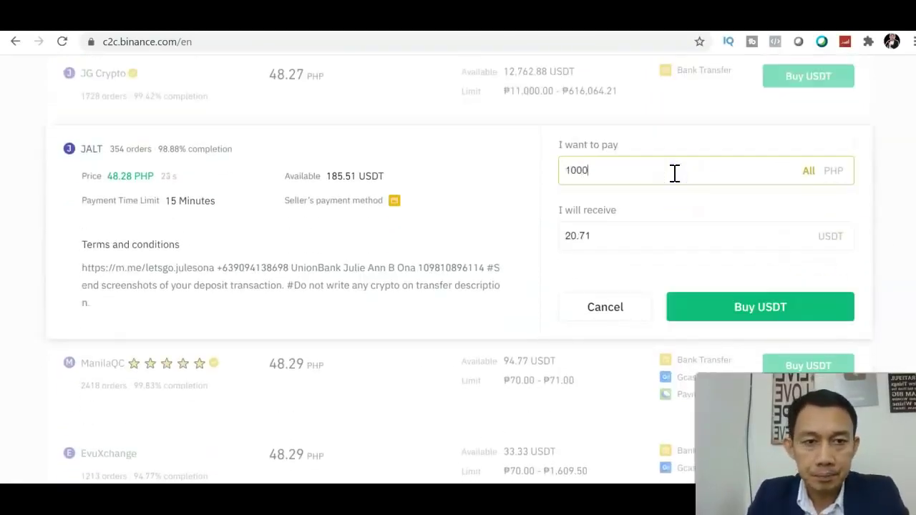
Place the 1,000 PHP buy order and collapse the seller's warning to read payment details
click(694, 306)
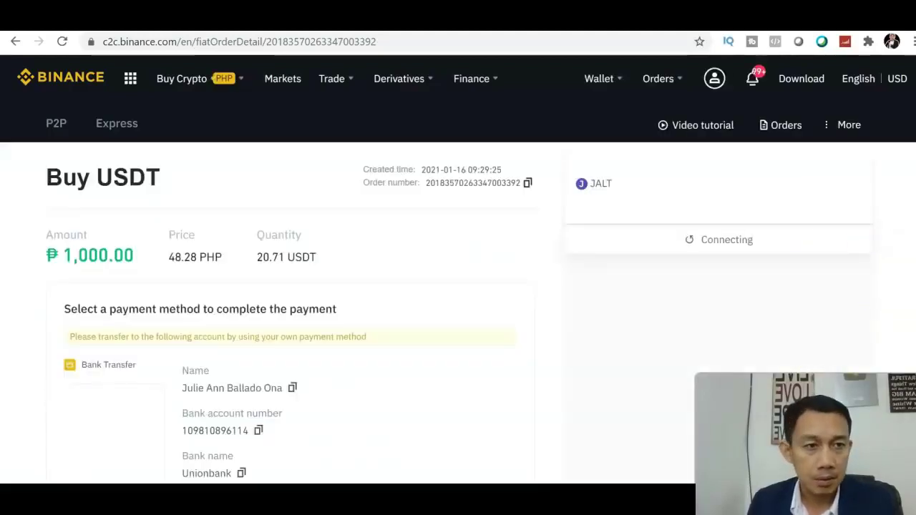
scroll(458, 286, down, 3)
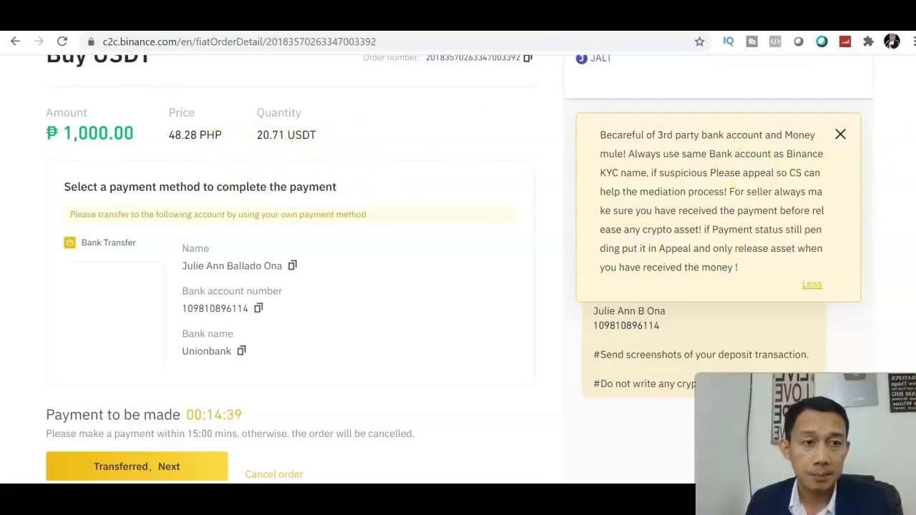
scroll(459, 286, down, 2)
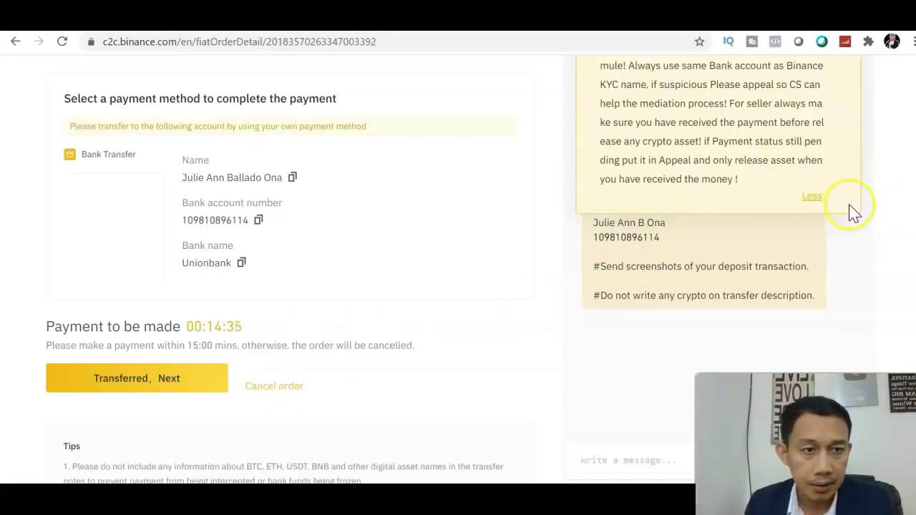
click(812, 197)
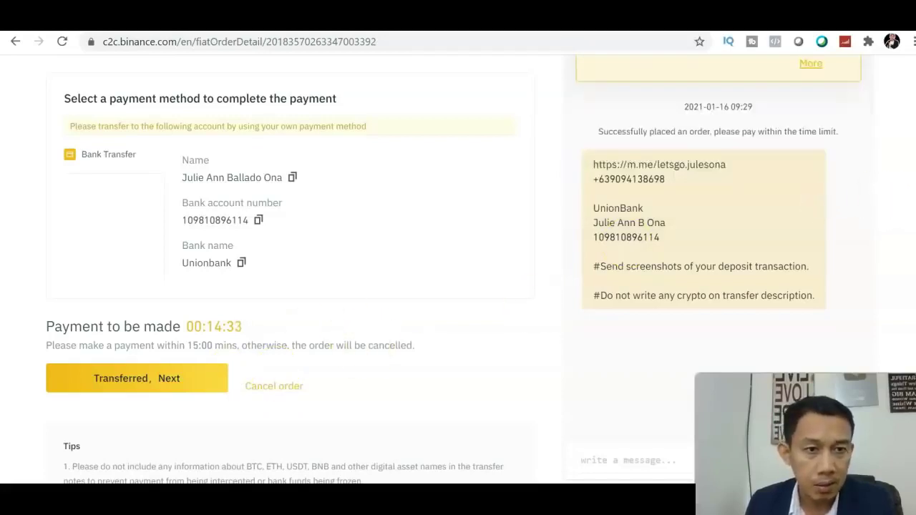
scroll(458, 286, up, 2)
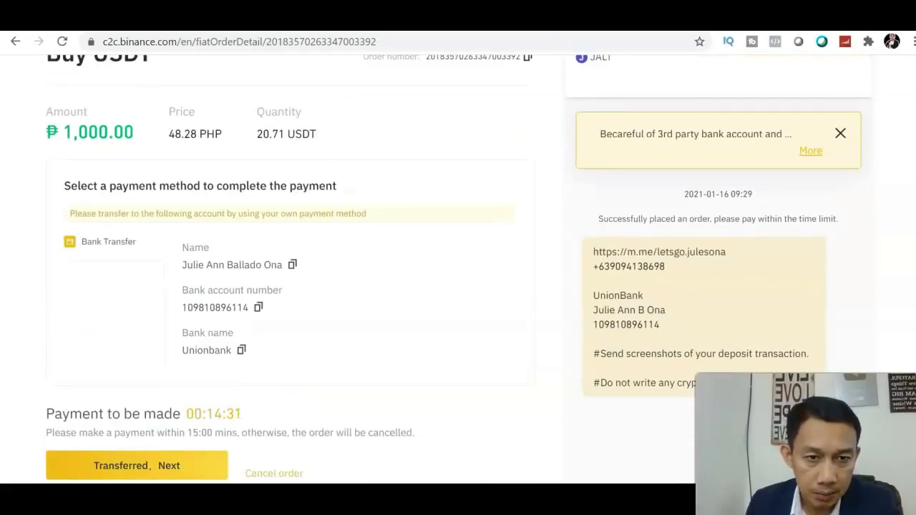
scroll(458, 268, down, 1)
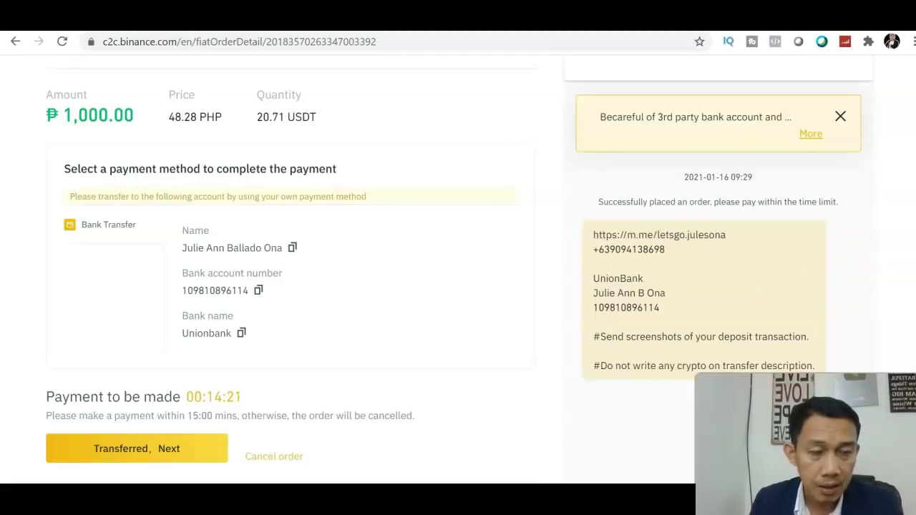
scroll(593, 308, down, 1)
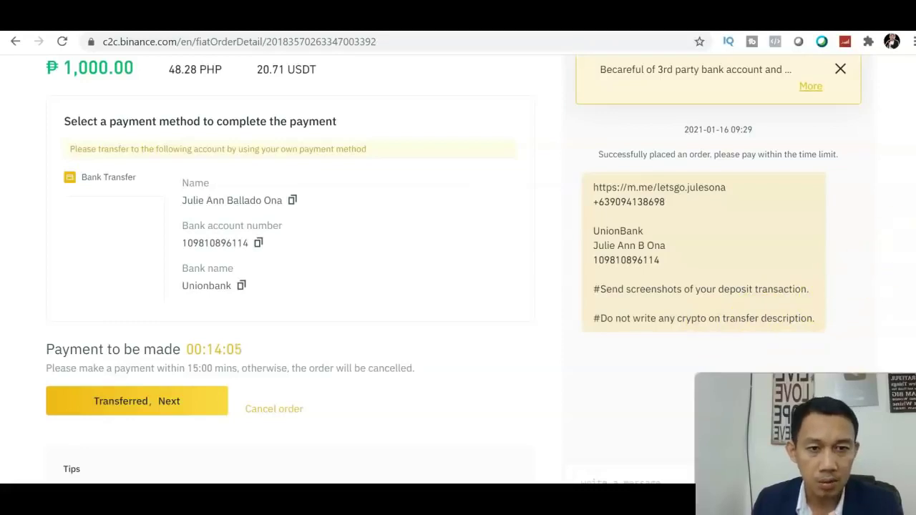
scroll(300, 272, down, 3)
scroll(301, 272, up, 5)
scroll(301, 272, down, 4)
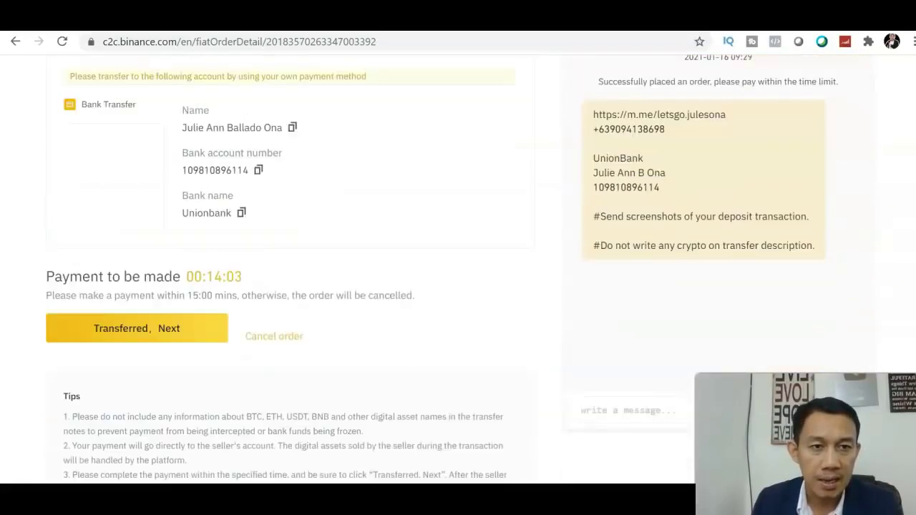
scroll(458, 272, down, 1)
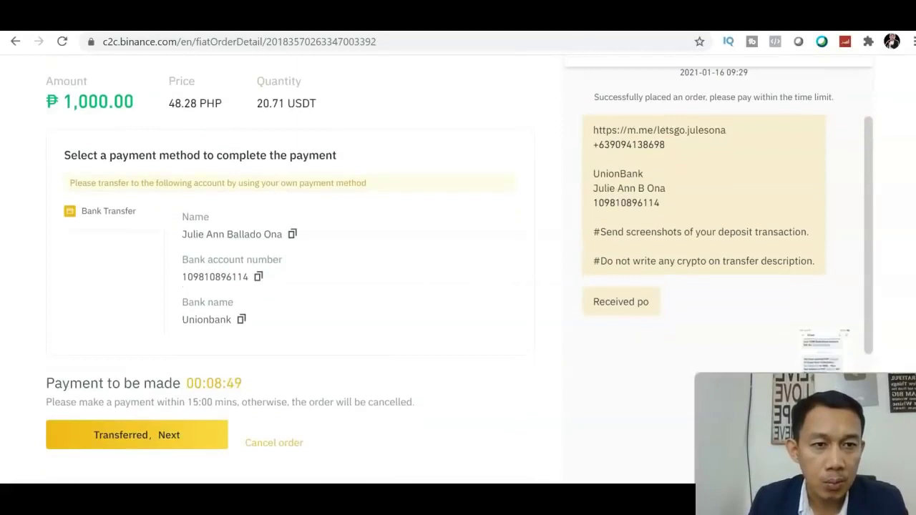
Scroll the order page and chat panel to read the seller's 'Please mark paid' message
scroll(458, 286, down, 2)
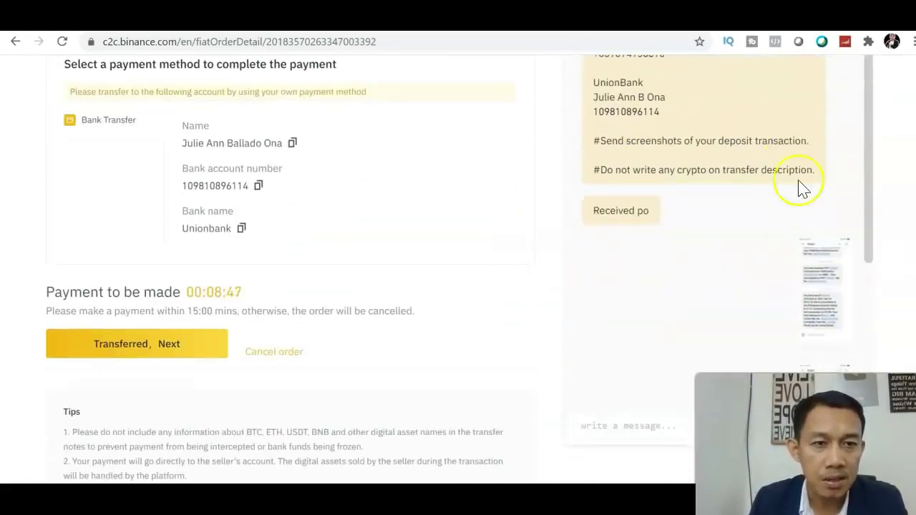
drag(870, 219, 862, 329)
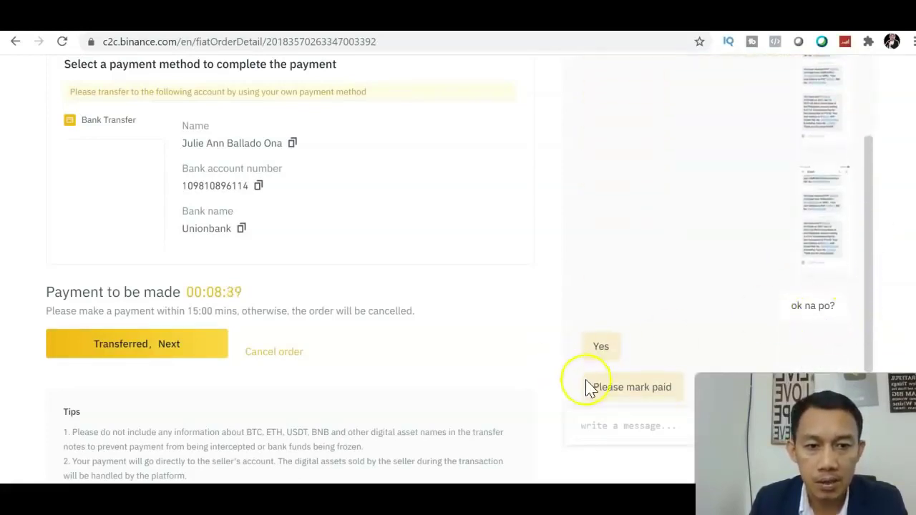
scroll(888, 266, up, 3)
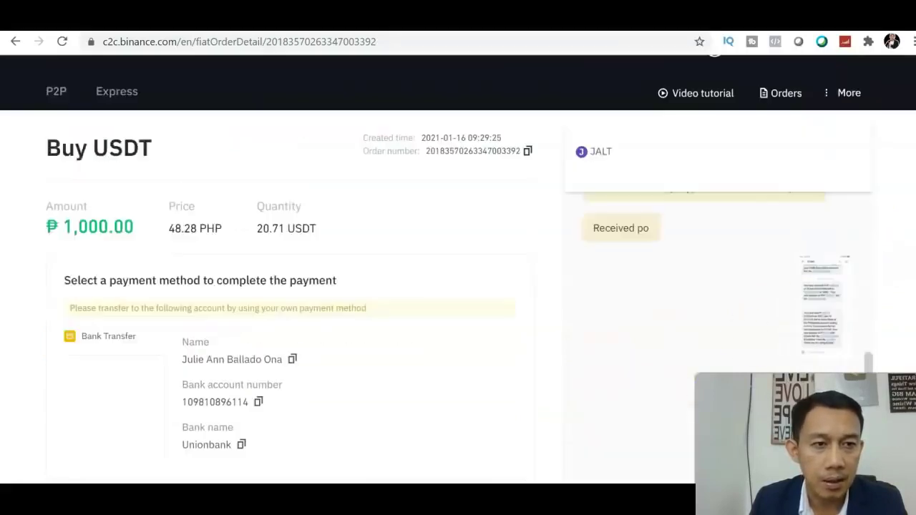
scroll(888, 266, down, 2)
scroll(458, 265, down, 3)
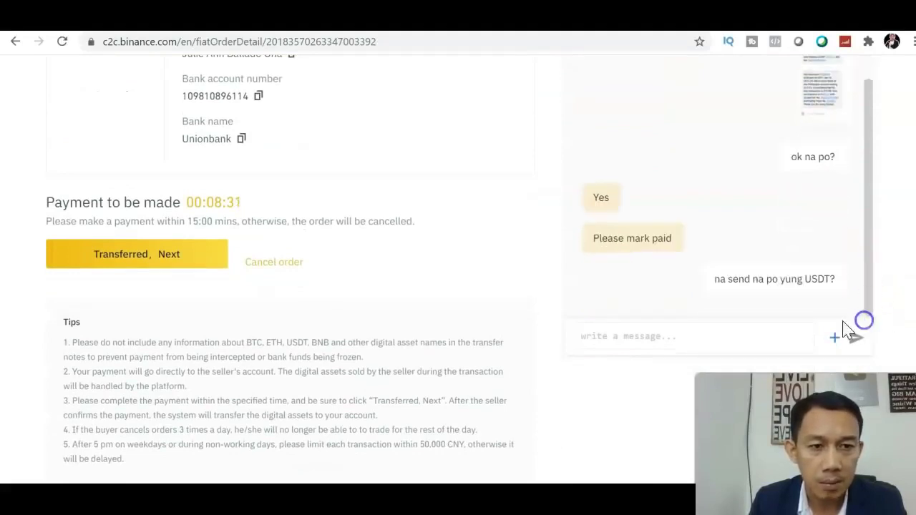
Mark the bank transfer as paid and wait until the 20.71 USDT order shows completed
click(178, 252)
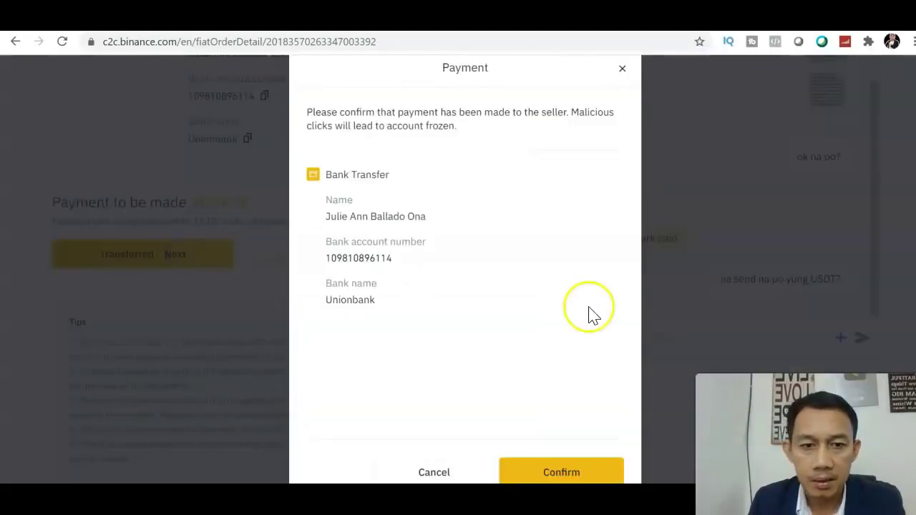
click(569, 474)
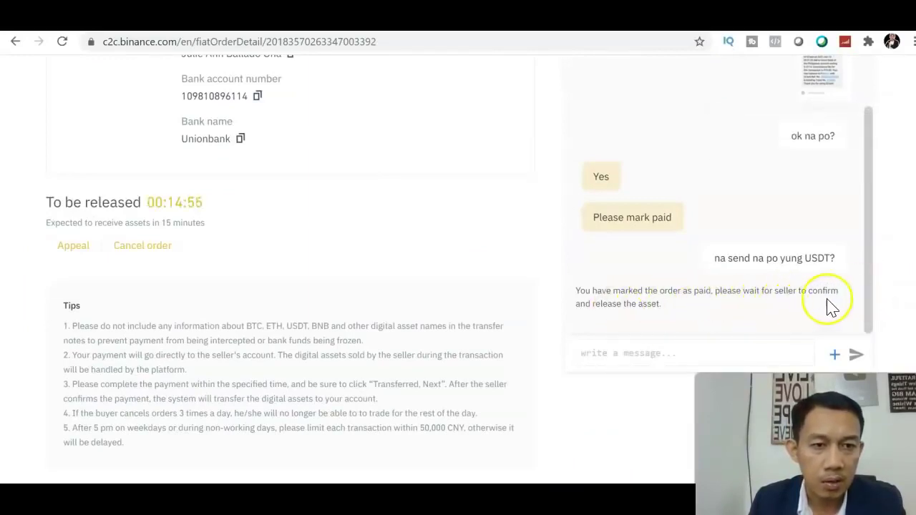
drag(869, 321, 871, 174)
scroll(458, 269, up, 5)
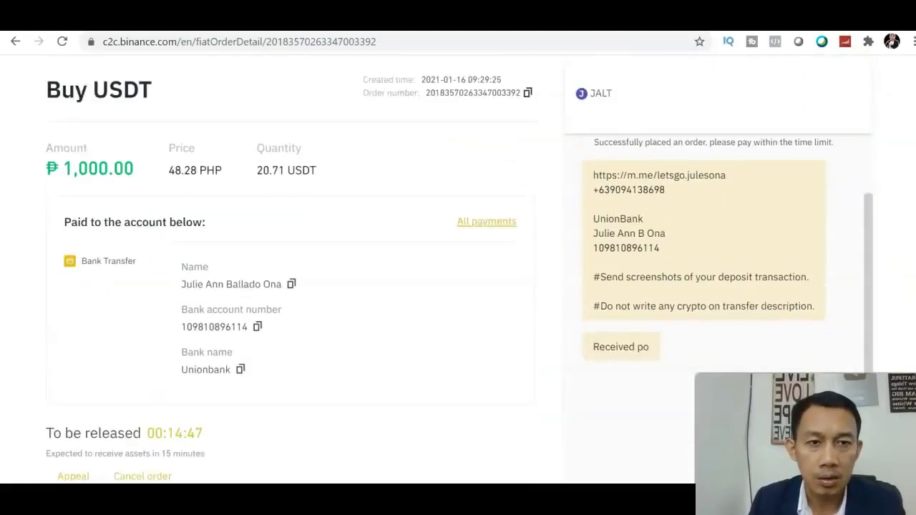
scroll(458, 269, down, 1)
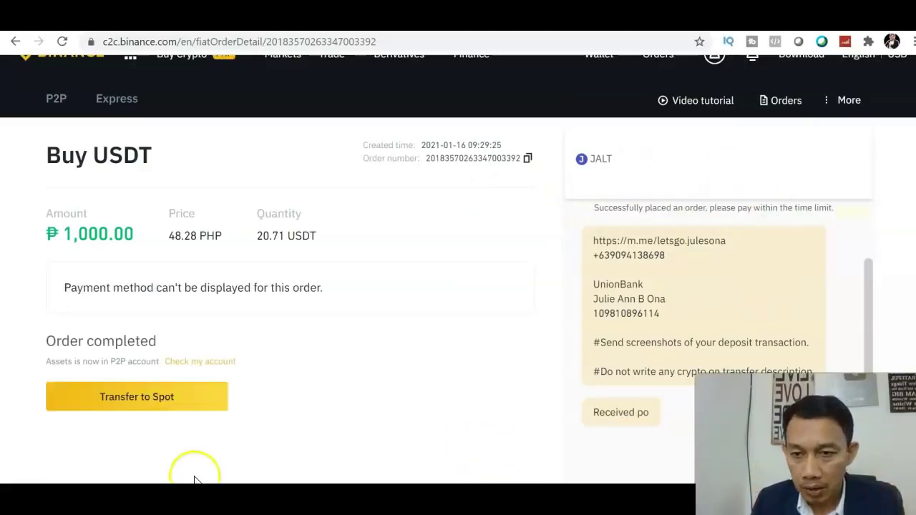
Go to the P2P wallet and unhide its balances, showing 20.71 USDT available
click(141, 407)
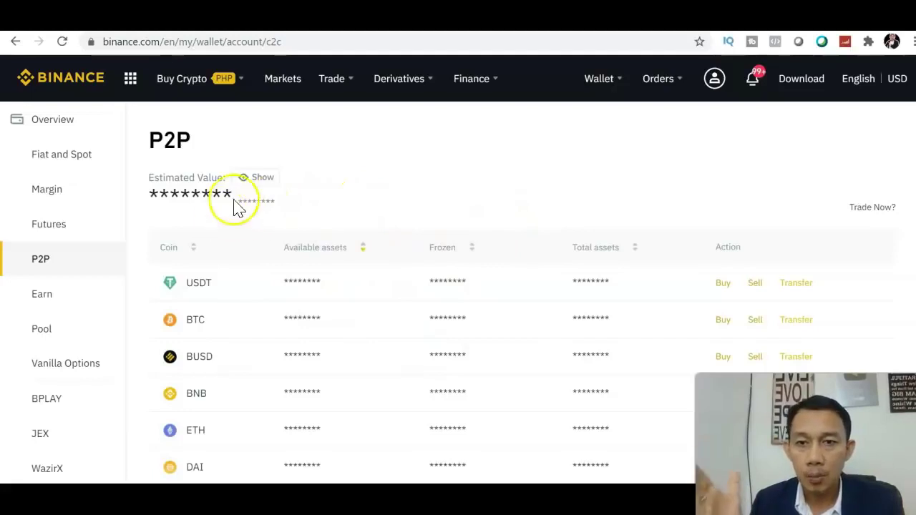
click(256, 183)
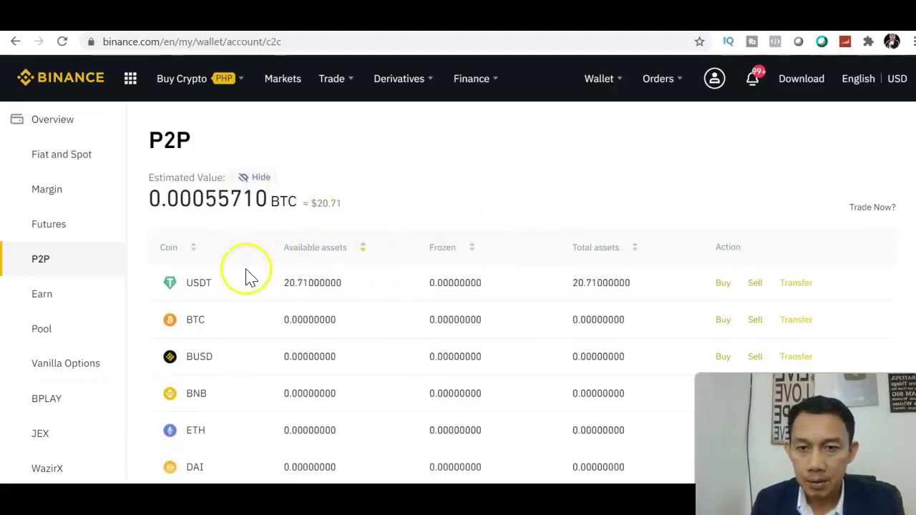
scroll(458, 287, down, 1)
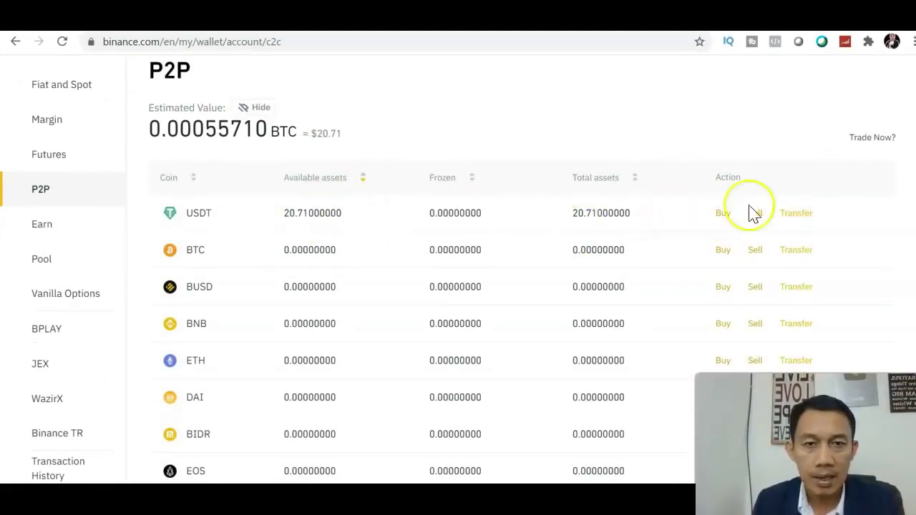
Transfer the maximum 20.71 USDT from the P2P wallet to the spot wallet
click(797, 214)
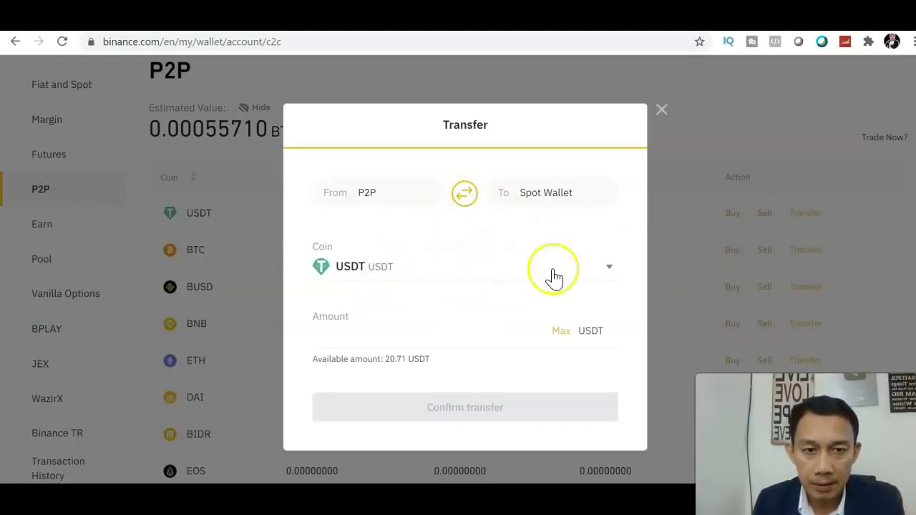
click(514, 272)
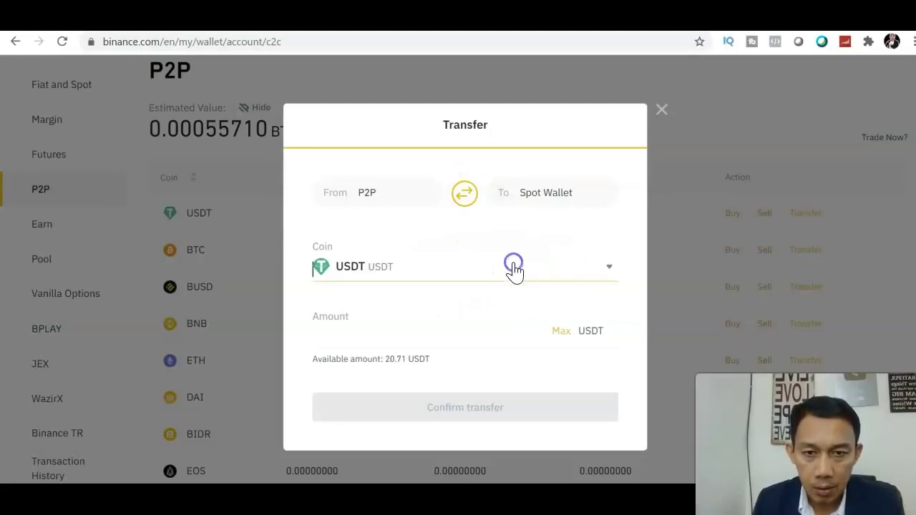
click(615, 259)
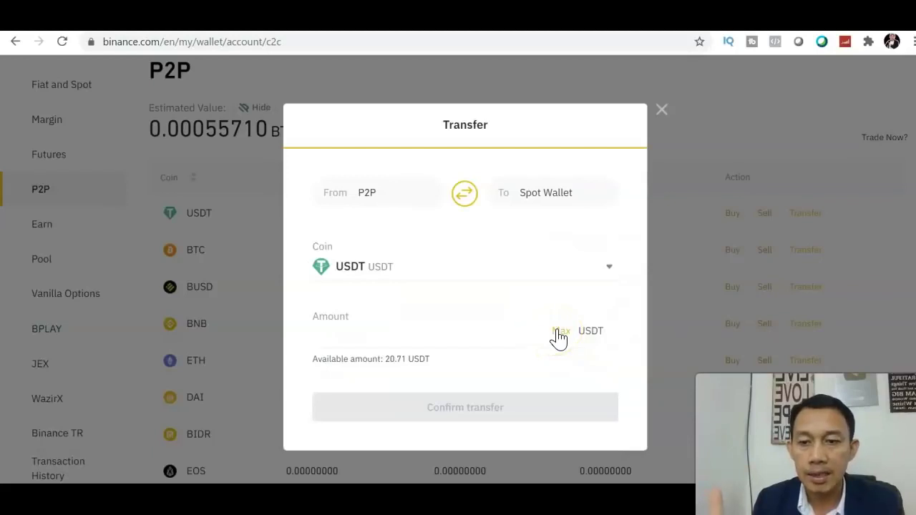
click(558, 332)
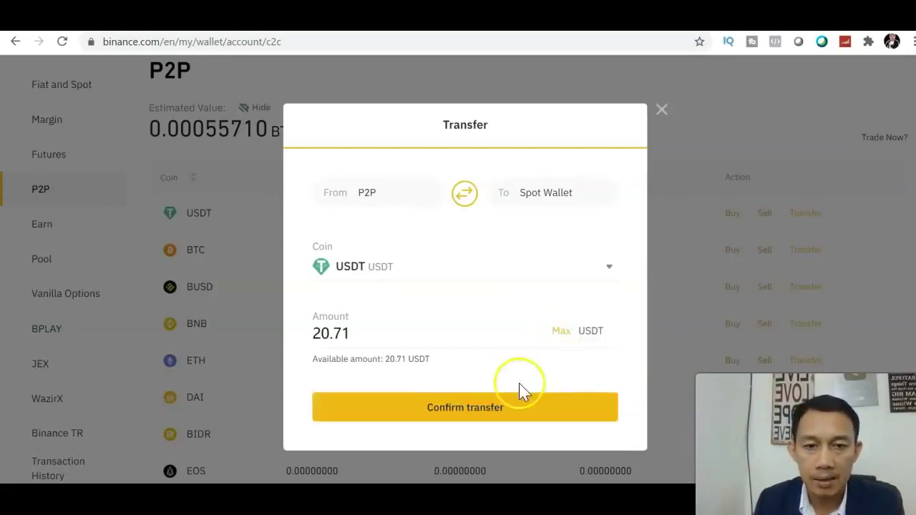
click(504, 415)
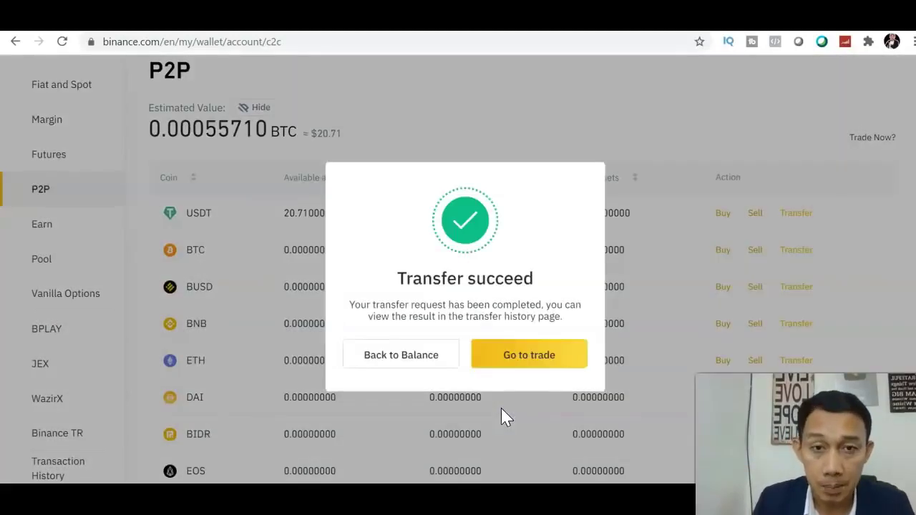
click(511, 371)
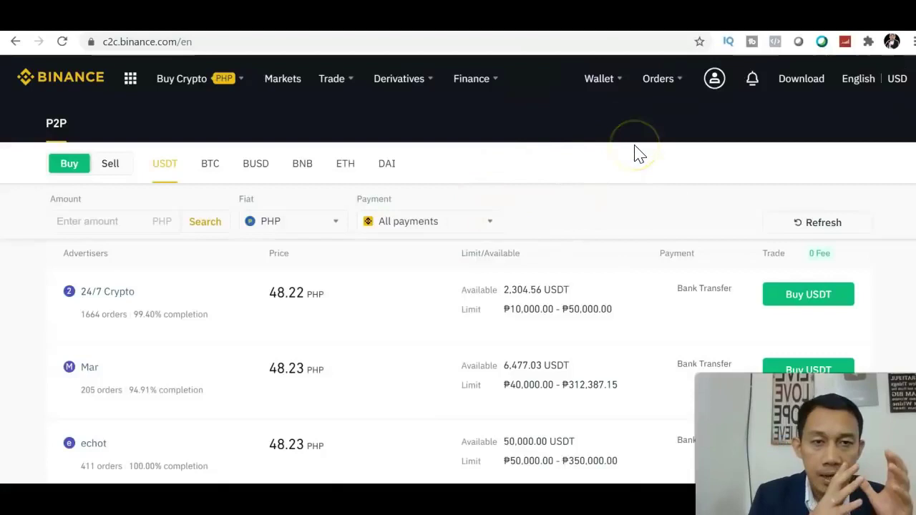
Open Fiat and Spot from the Wallet menu, showing 324.60562645 USDT and 0.01031361 BTC
click(607, 85)
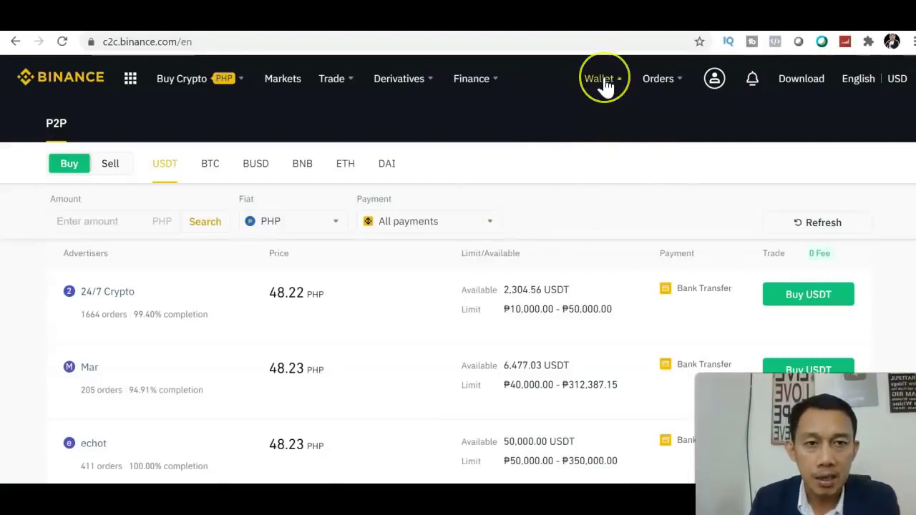
click(608, 154)
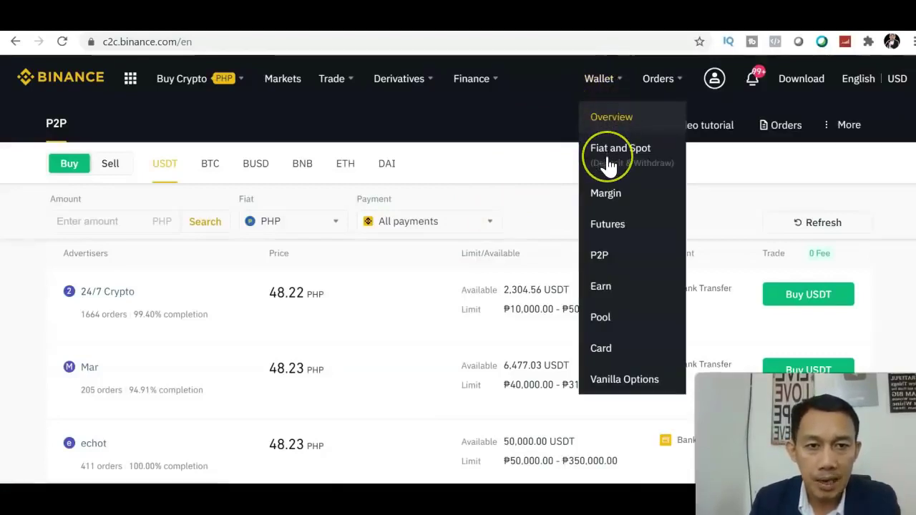
click(610, 165)
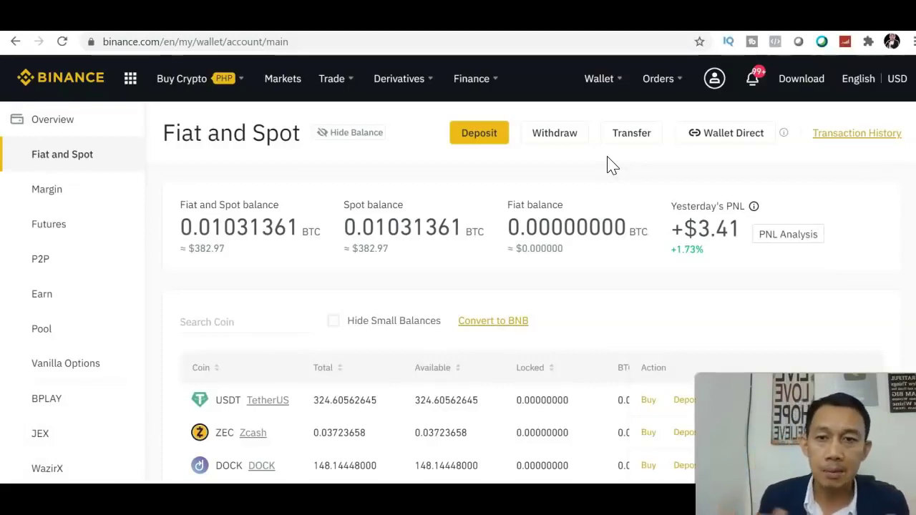
click(633, 143)
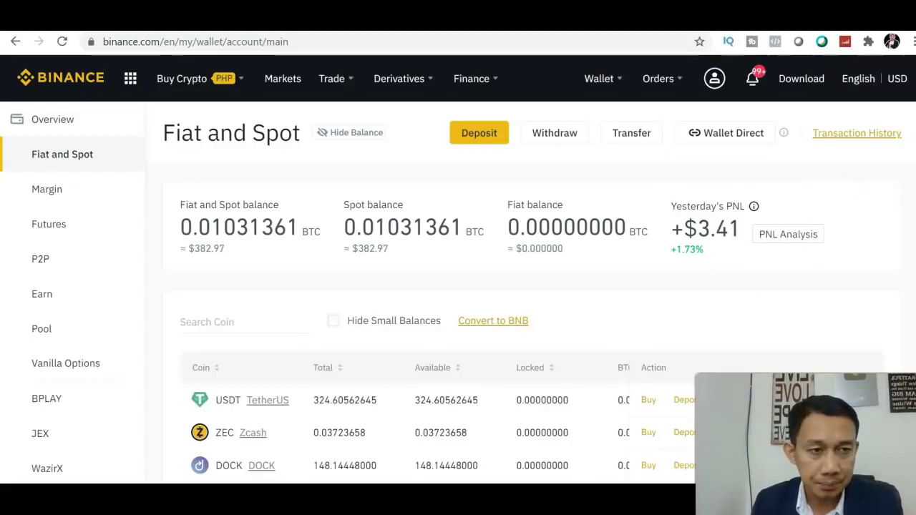
scroll(459, 286, down, 2)
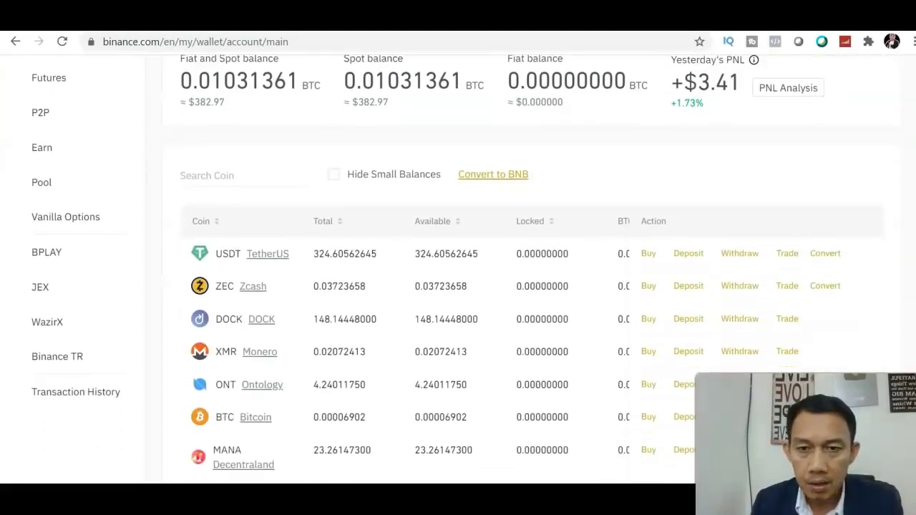
scroll(458, 287, up, 1)
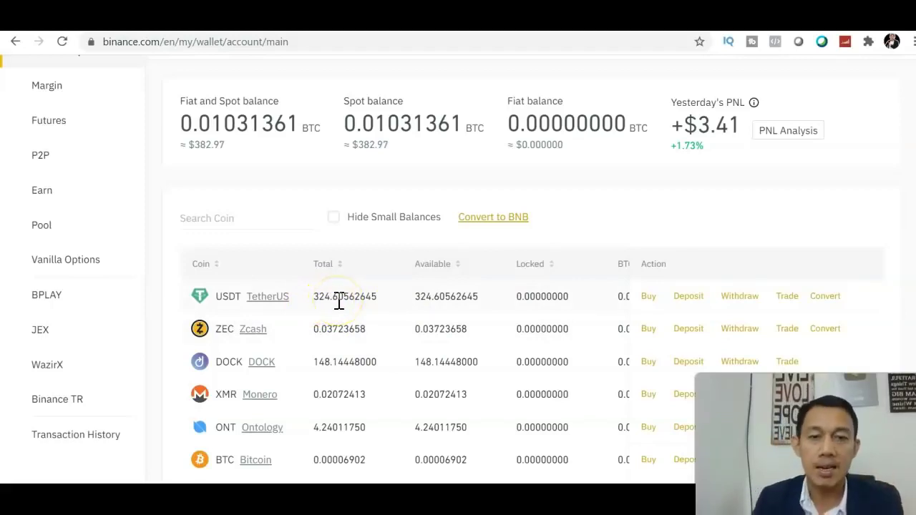
scroll(716, 258, up, 3)
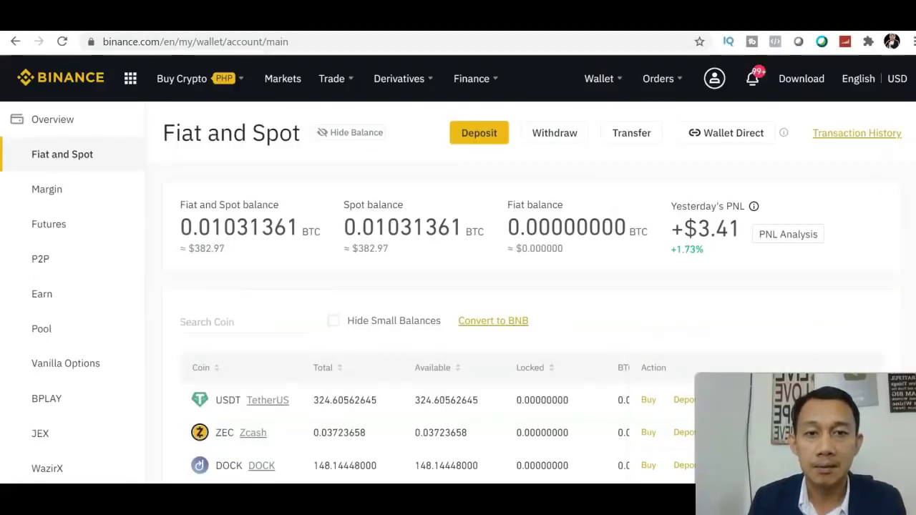
scroll(458, 287, down, 4)
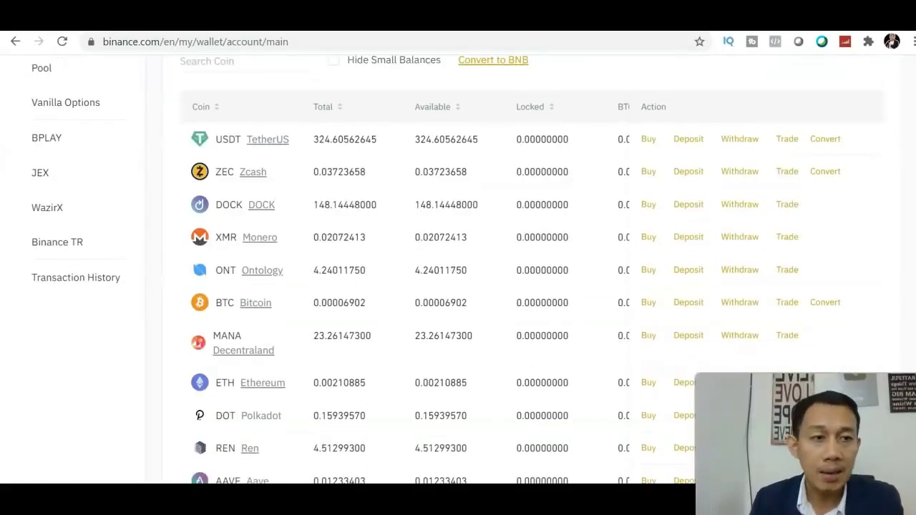
scroll(458, 269, up, 3)
scroll(458, 269, down, 2)
scroll(458, 269, down, 3)
scroll(459, 269, up, 3)
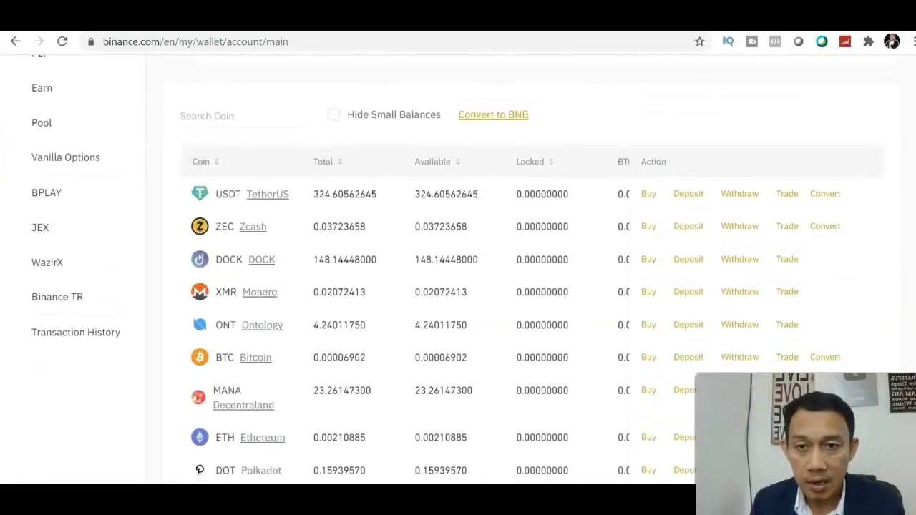
scroll(458, 269, down, 1)
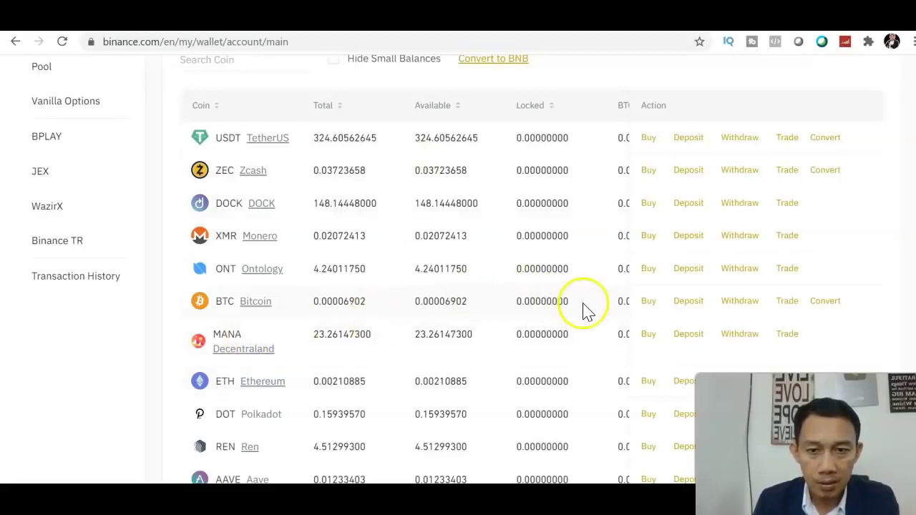
click(264, 63)
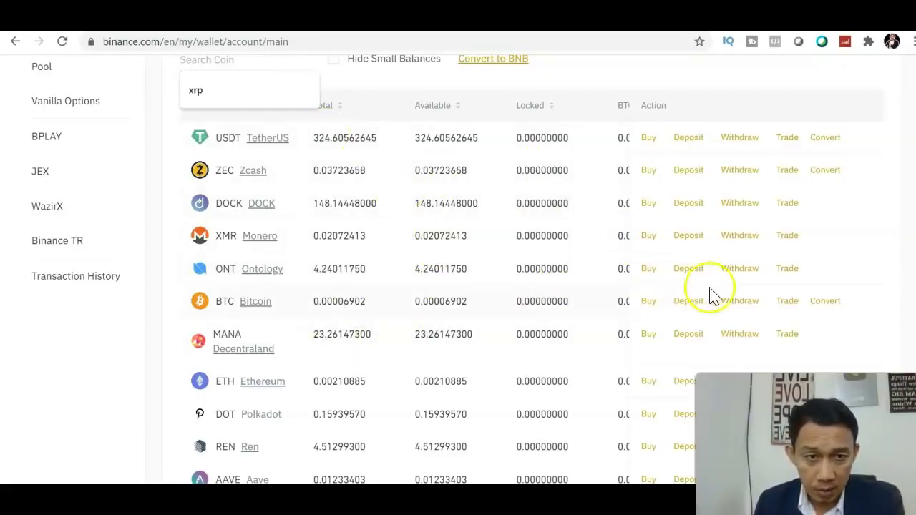
Pick BTC/USDT from the BTC row's trading pairs to load its spot trading page
click(792, 302)
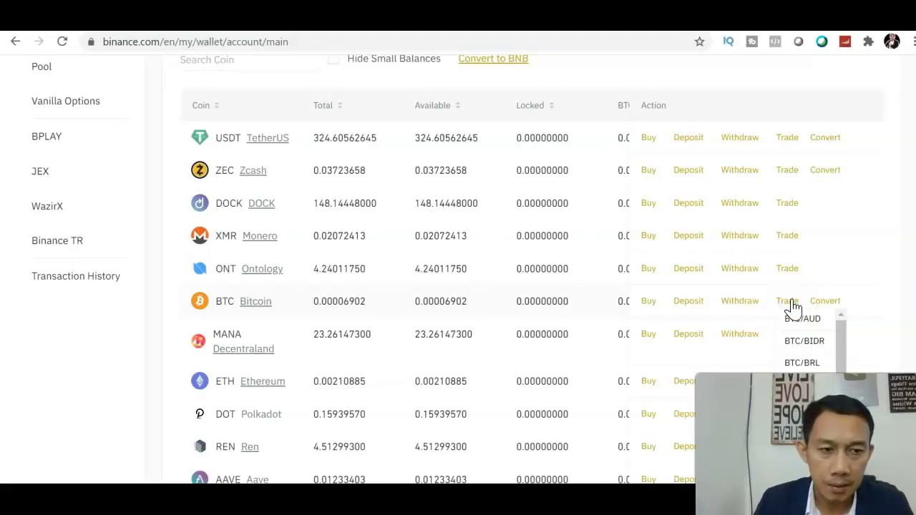
scroll(845, 287, down, 3)
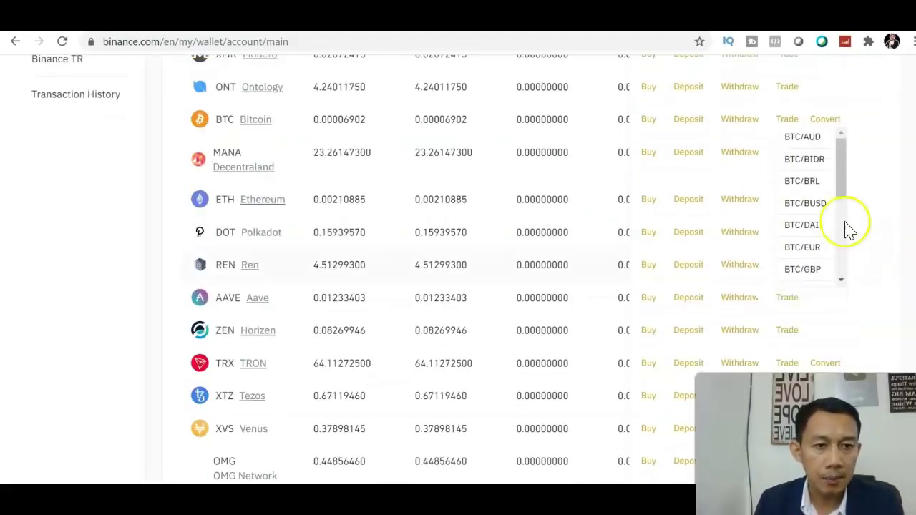
drag(841, 184, 847, 272)
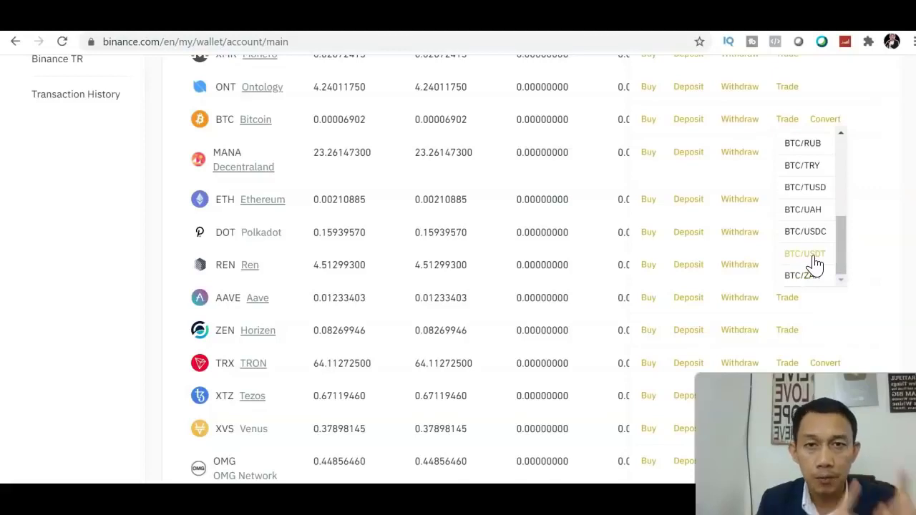
click(814, 255)
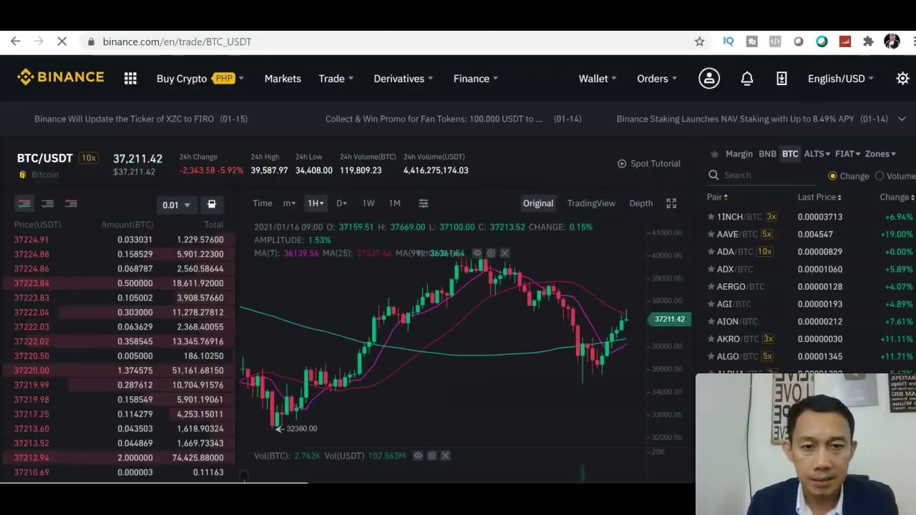
scroll(458, 286, down, 2)
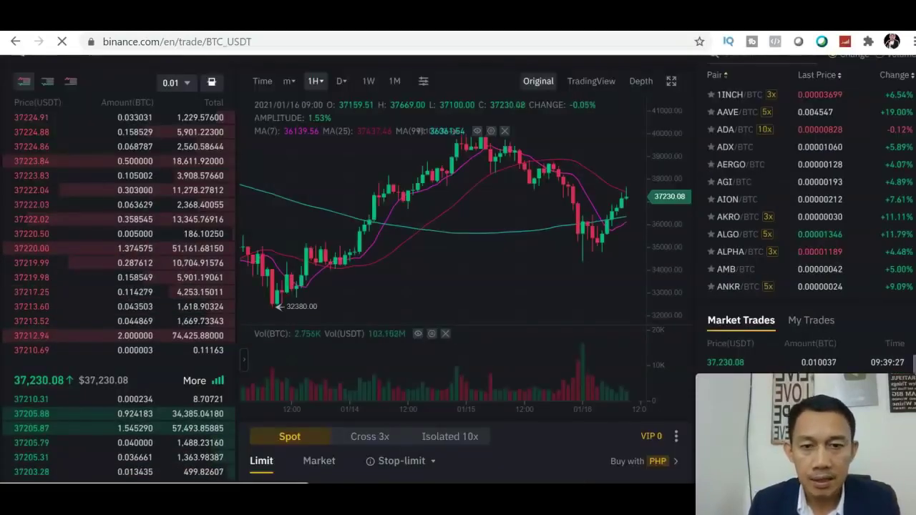
scroll(458, 269, down, 1)
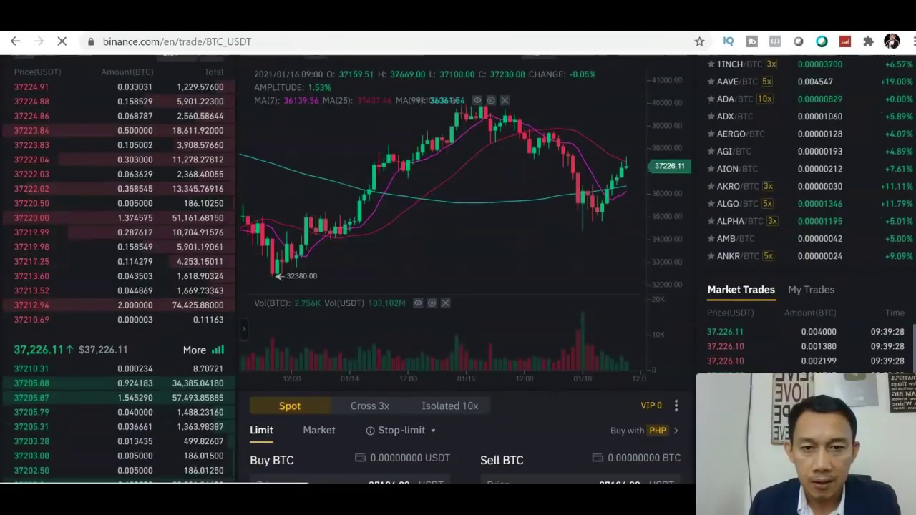
scroll(458, 269, down, 1)
scroll(459, 270, up, 2)
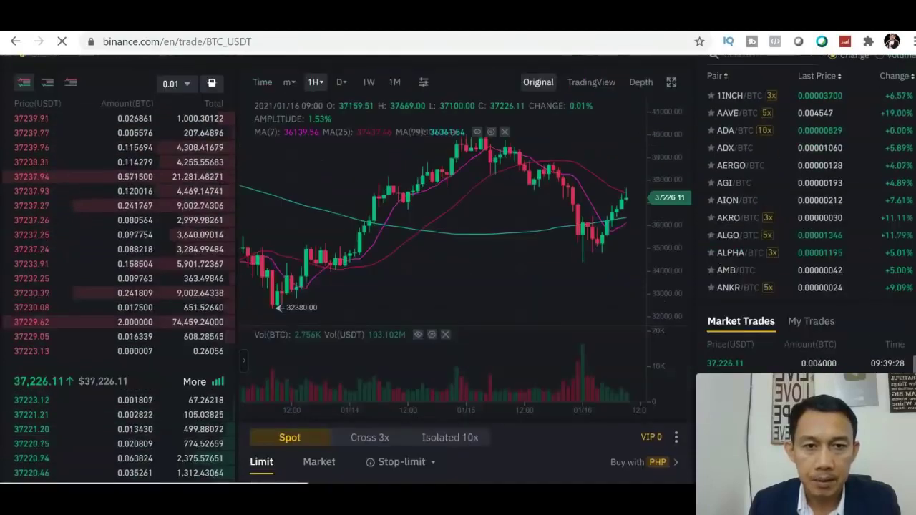
scroll(665, 176, up, 2)
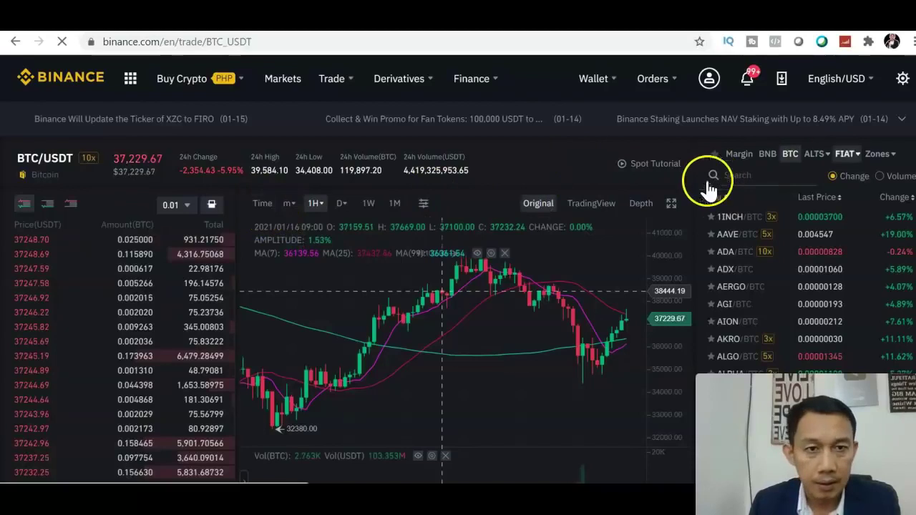
scroll(442, 290, down, 1)
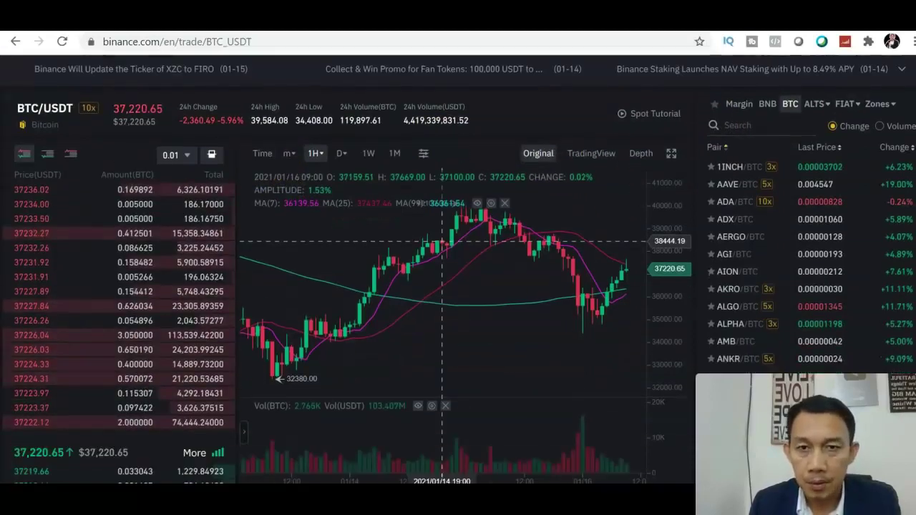
scroll(442, 241, down, 1)
scroll(442, 241, up, 2)
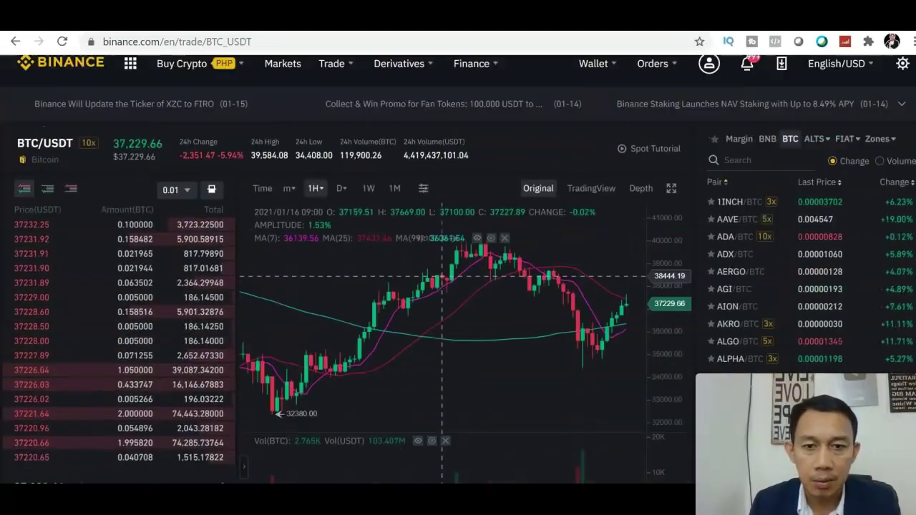
scroll(442, 263, down, 2)
scroll(441, 263, up, 3)
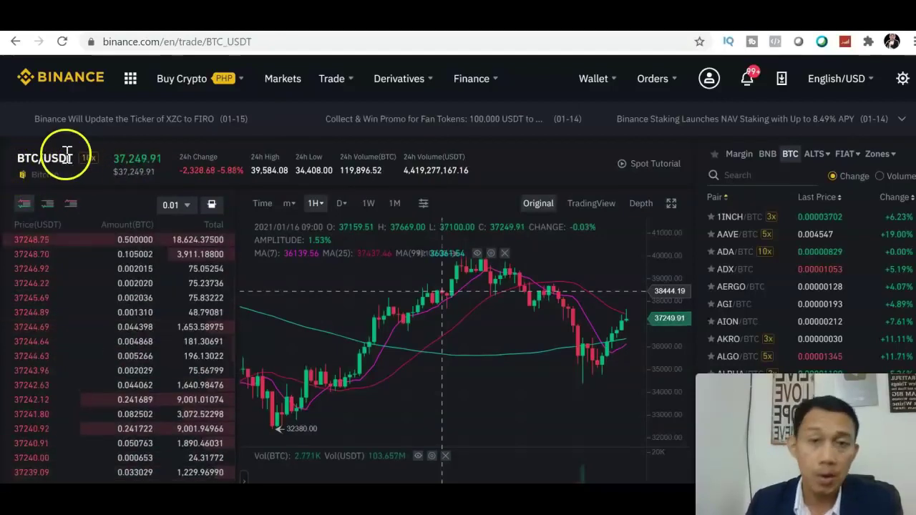
mouse_move(123, 267)
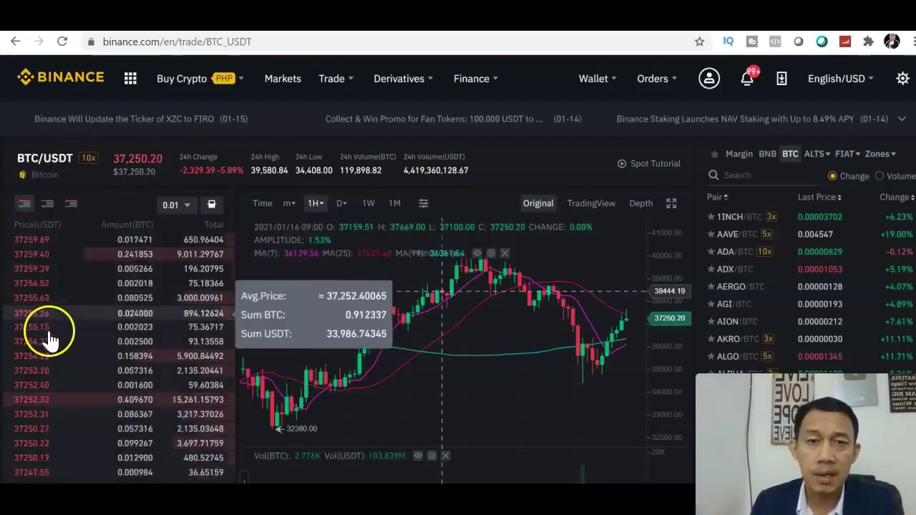
scroll(458, 287, down, 3)
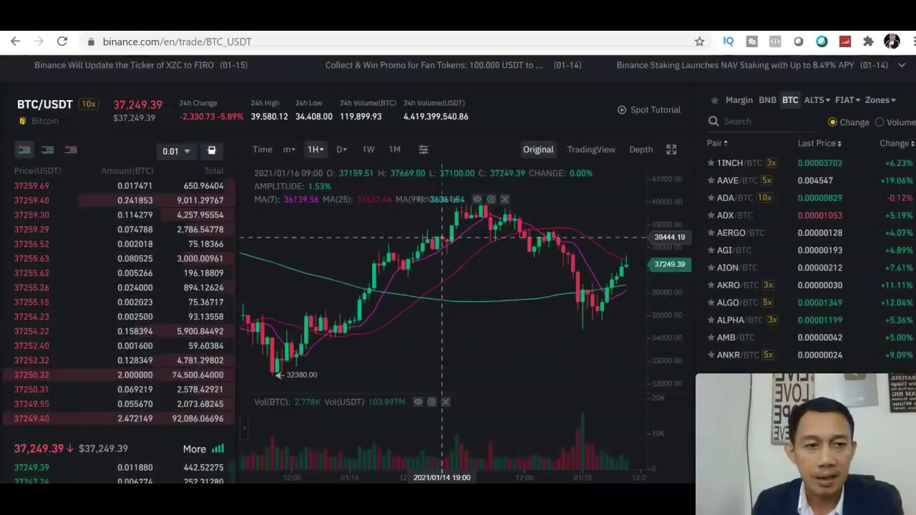
scroll(442, 117, up, 1)
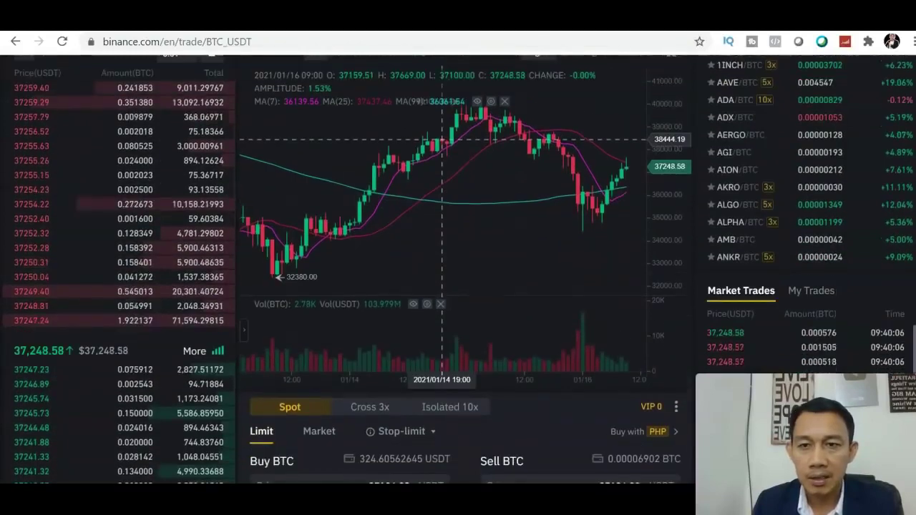
mouse_move(8, 174)
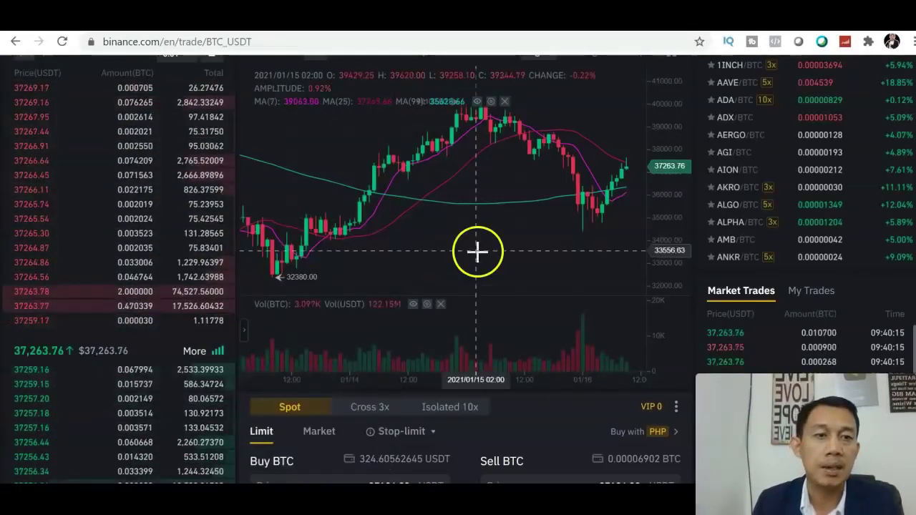
scroll(558, 201, up, 2)
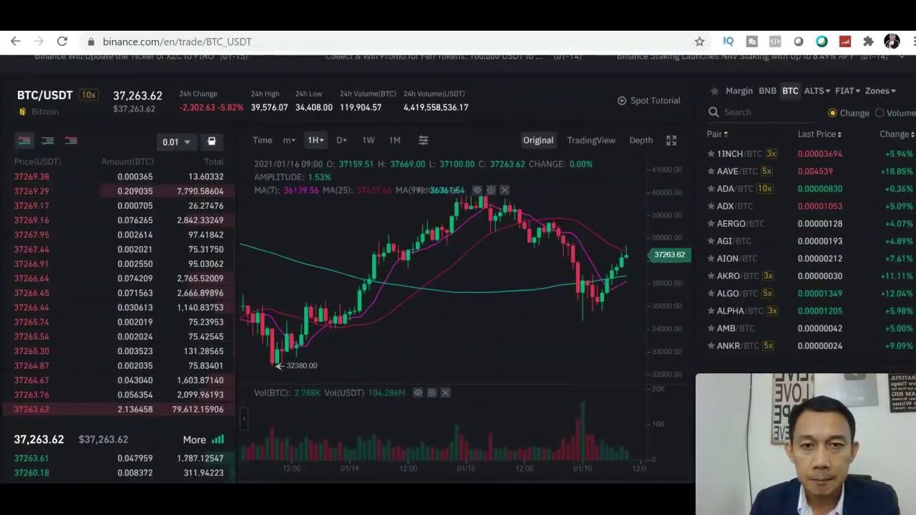
mouse_move(285, 149)
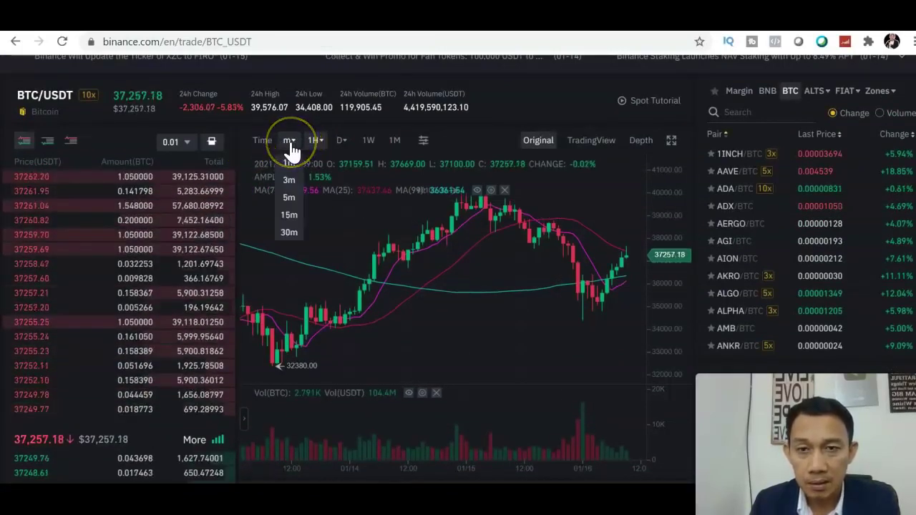
Inspect the price details of the 01/13 and 01/14 02:00 candles
click(290, 166)
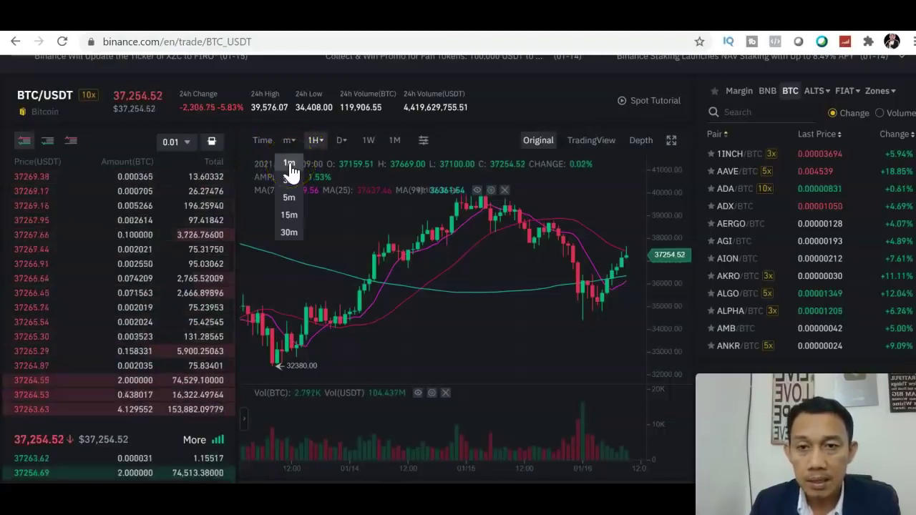
click(290, 184)
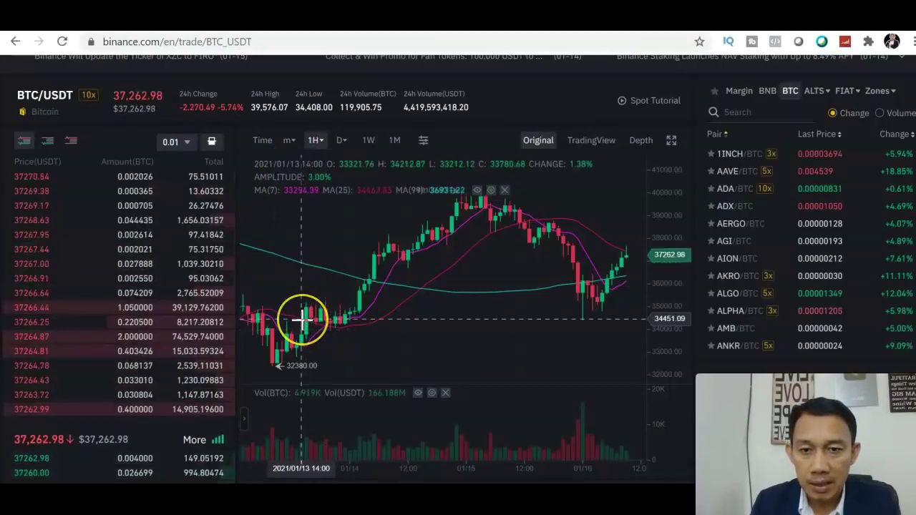
click(358, 307)
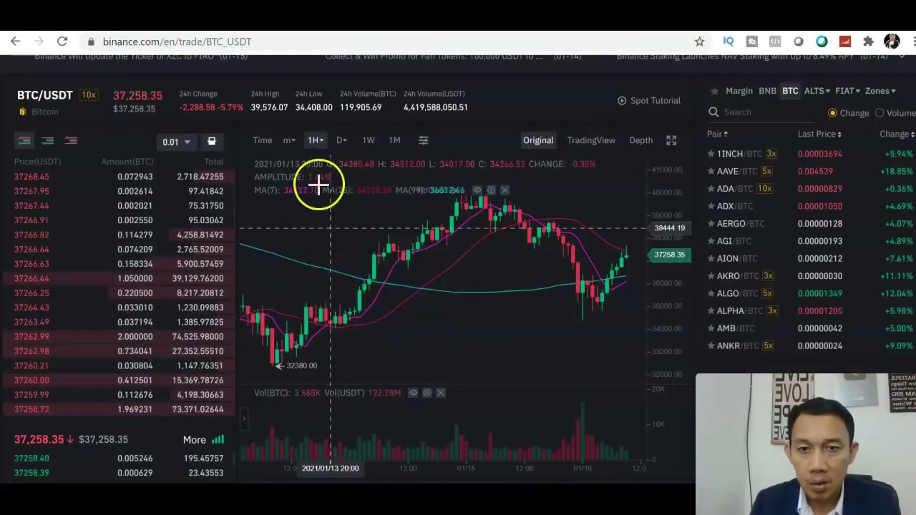
click(360, 276)
click(364, 307)
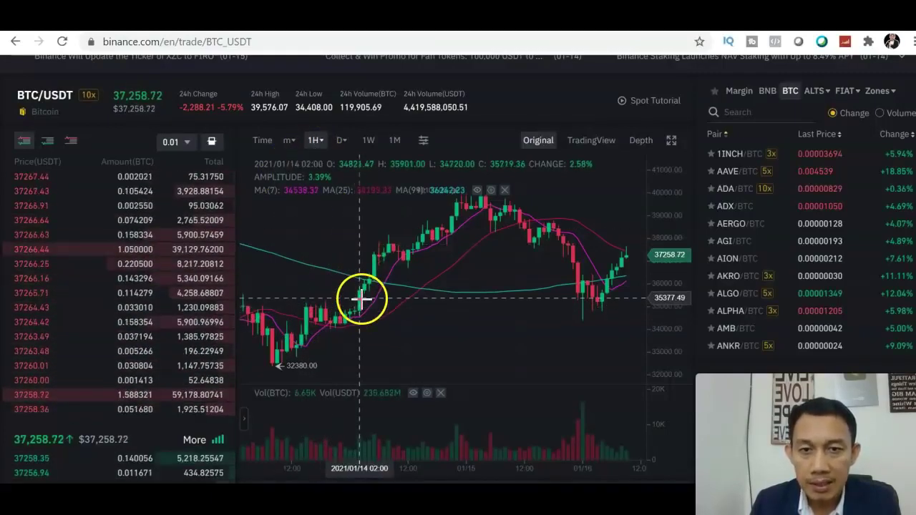
click(360, 294)
Switch the BTC/USDT chart interval to 1-minute candles
click(289, 140)
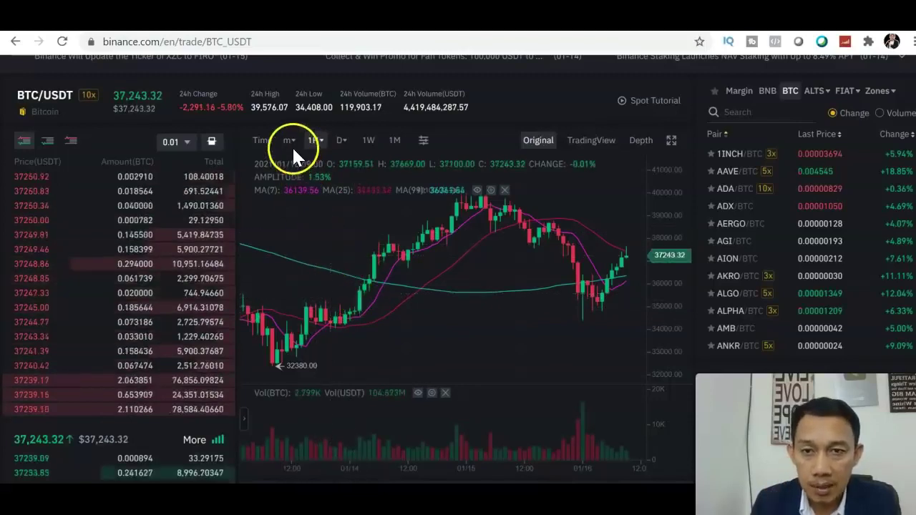
click(290, 163)
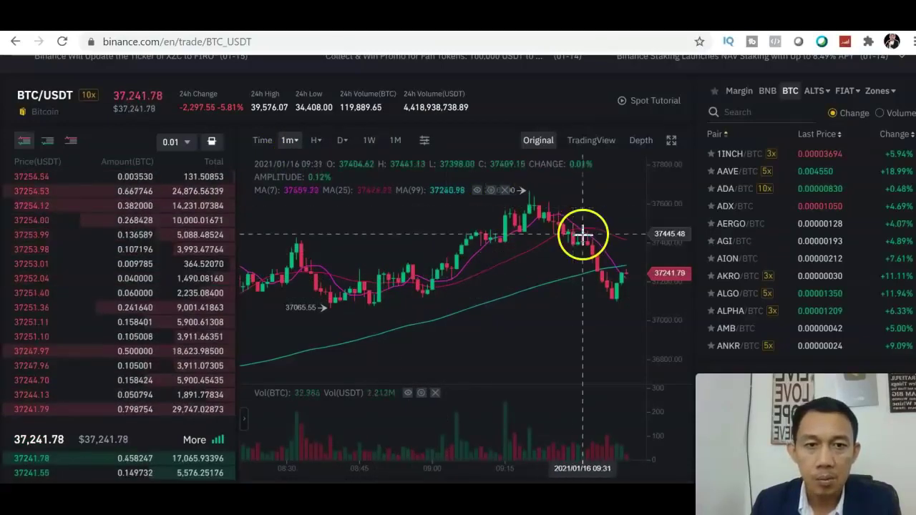
click(290, 147)
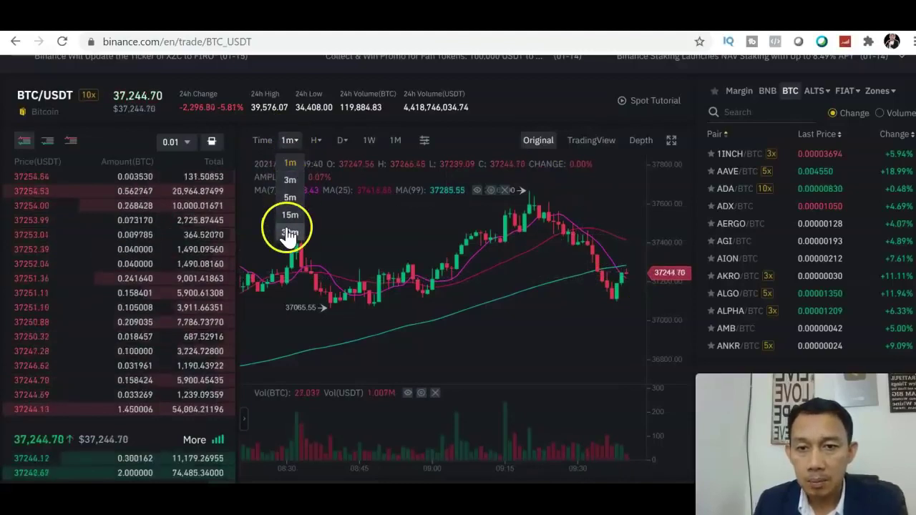
click(318, 142)
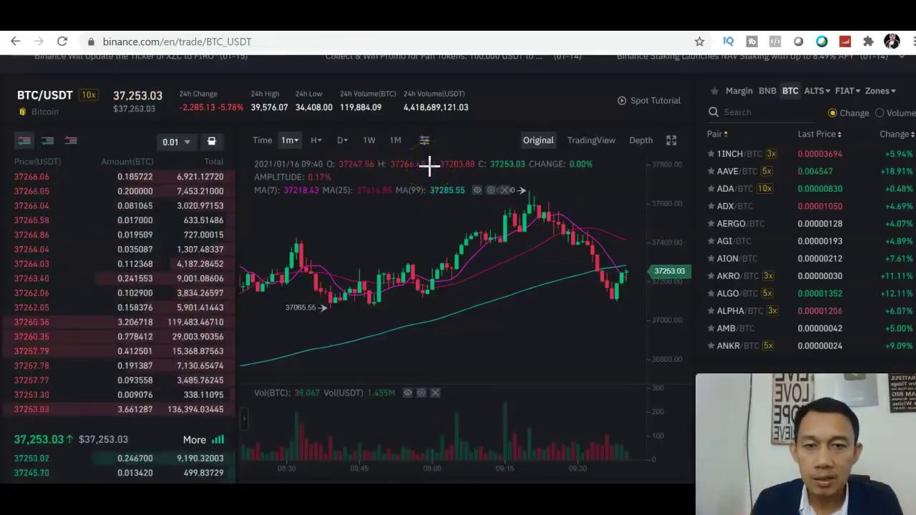
Set the chart back to 1H candles and show the indicator list with MA, EMA, BOLL, MACD, RSI
mouse_move(312, 147)
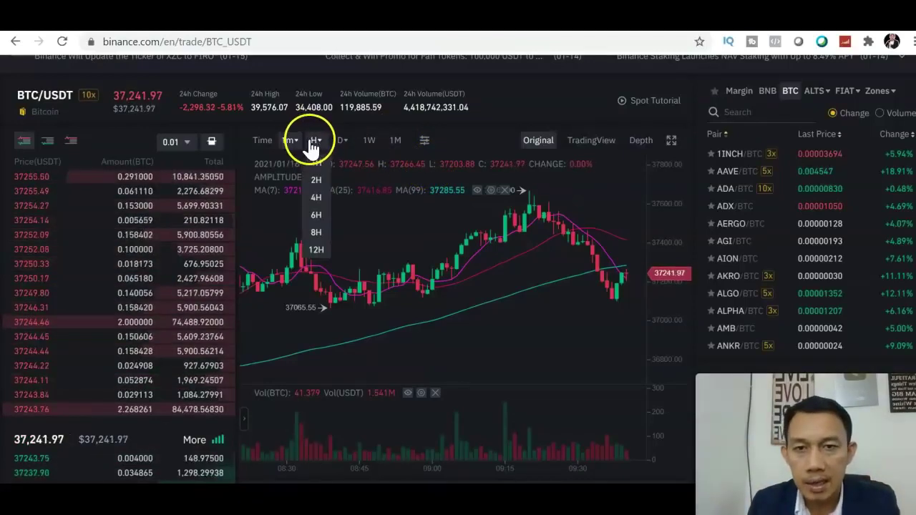
click(318, 164)
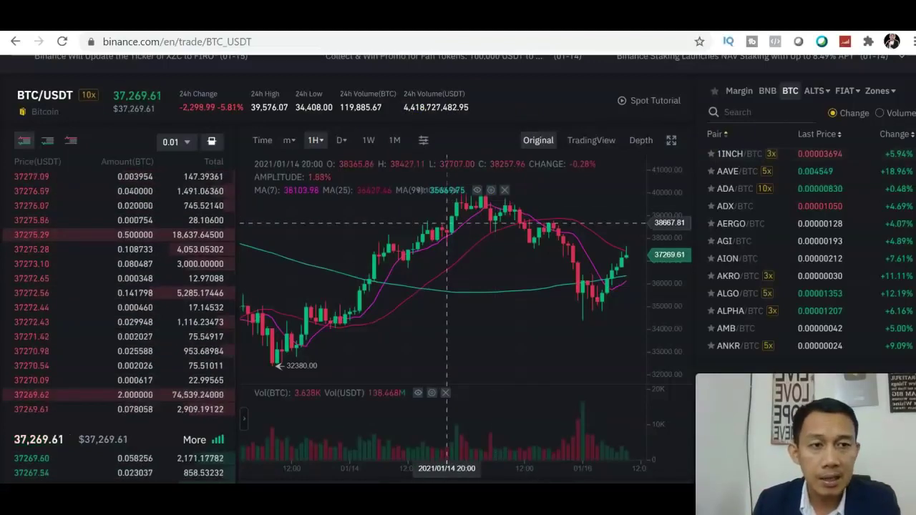
scroll(447, 222, down, 2)
scroll(458, 269, up, 3)
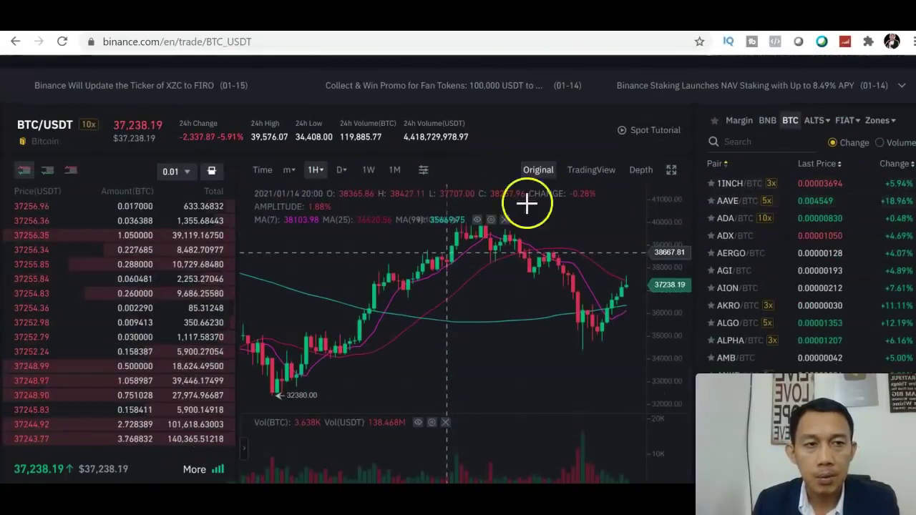
click(424, 176)
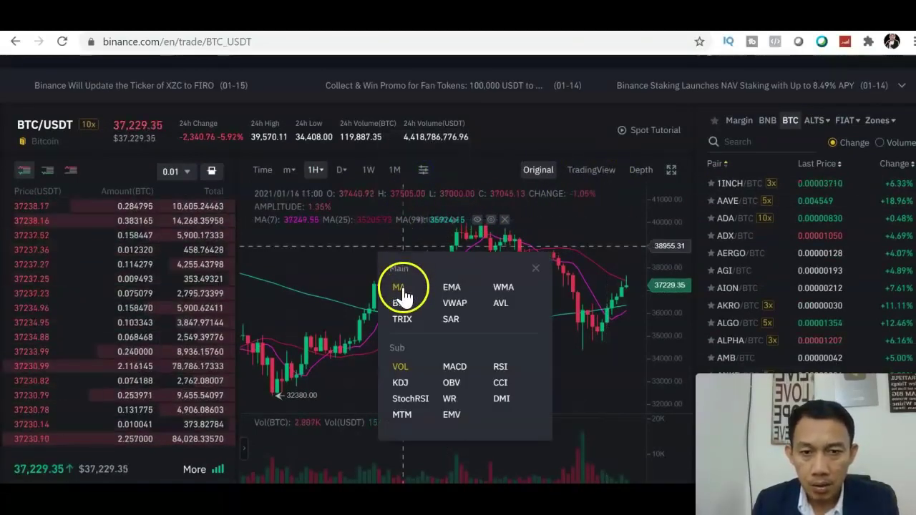
Swap MA for EMA and replace the VOL pane with MACD and StochRSI panes
click(453, 293)
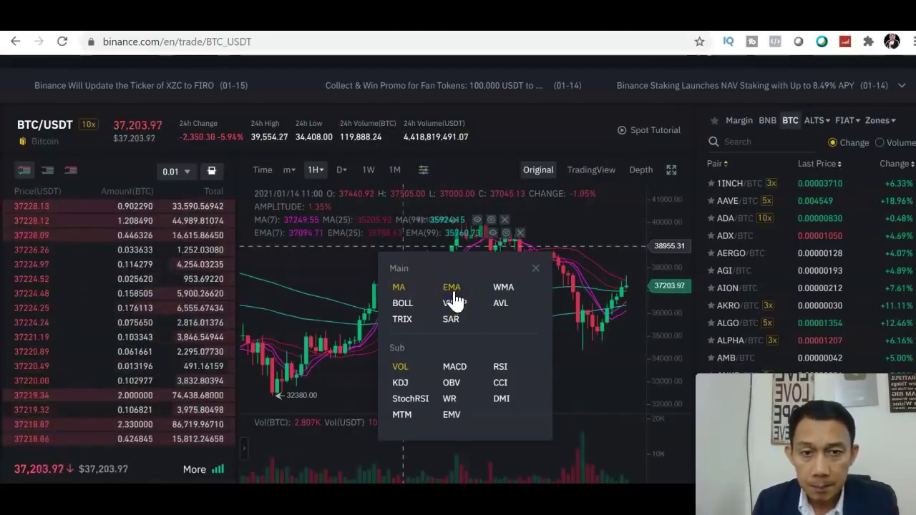
click(399, 289)
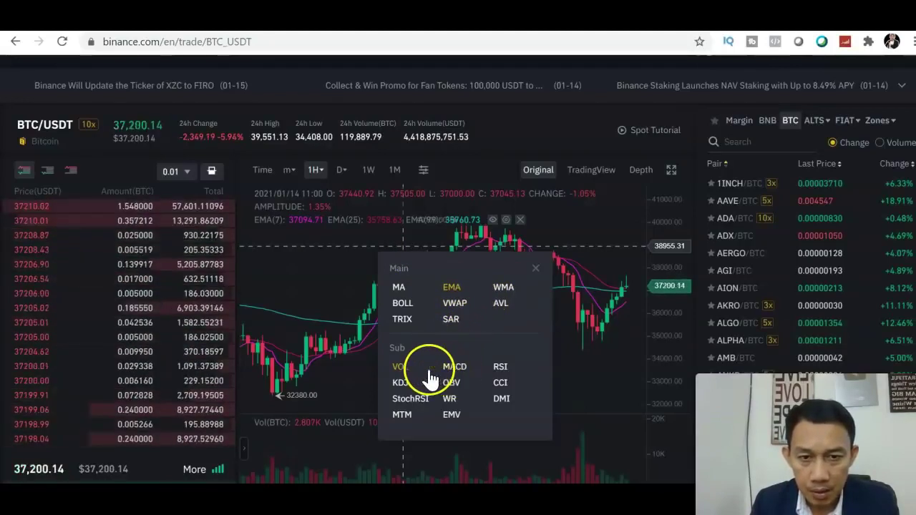
click(401, 368)
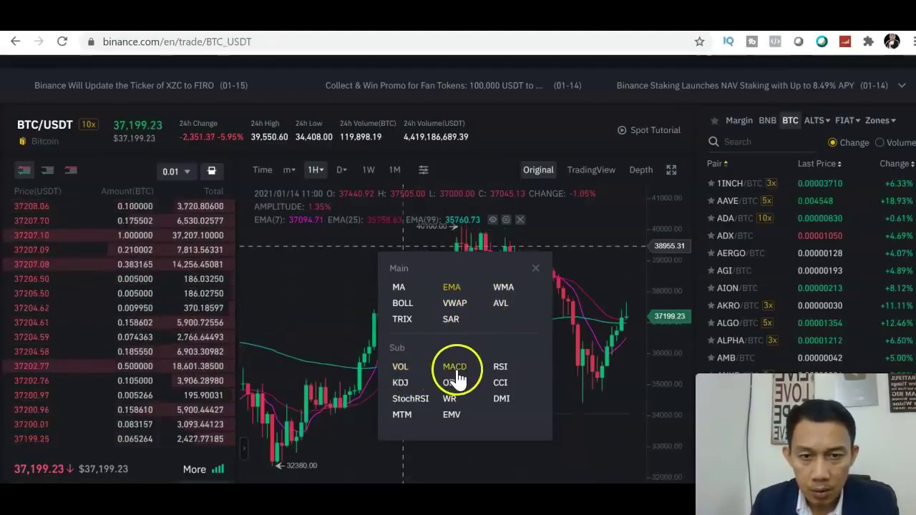
click(456, 368)
click(416, 403)
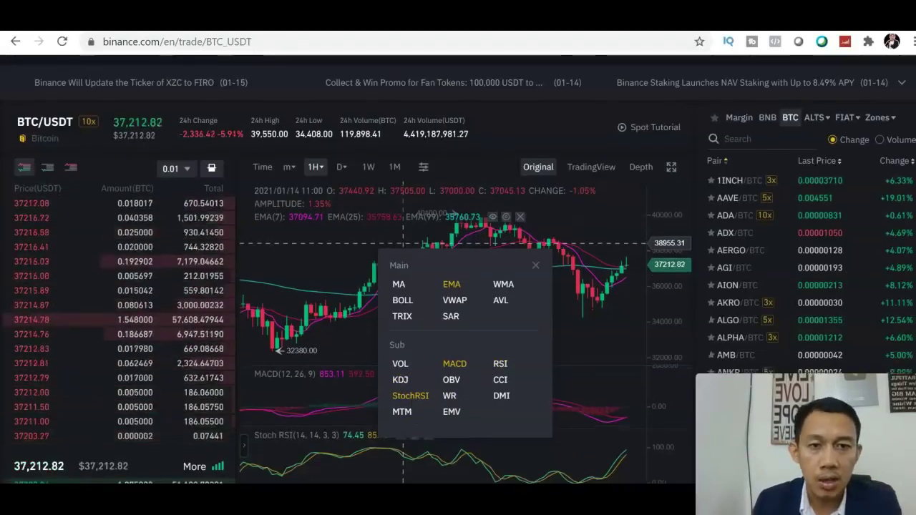
Close the Technical Indicator panel and return to the chart header
scroll(458, 269, down, 3)
scroll(616, 202, up, 2)
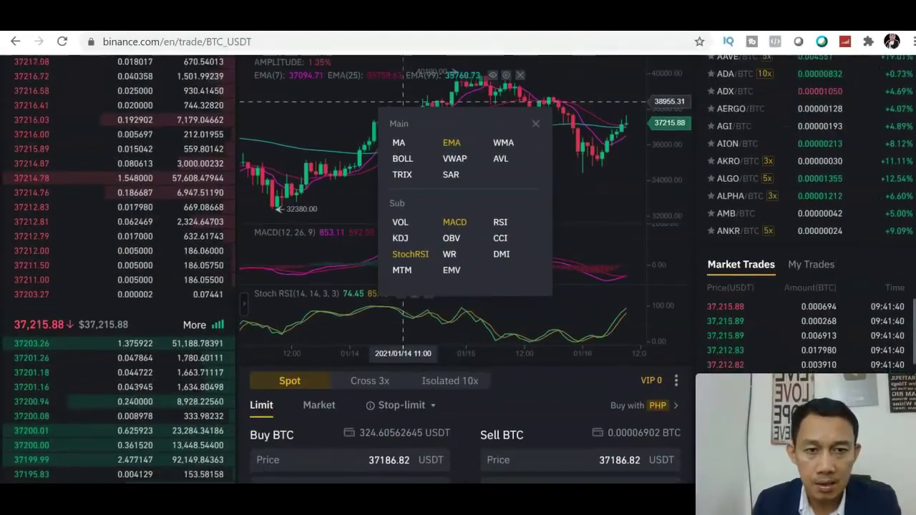
click(536, 154)
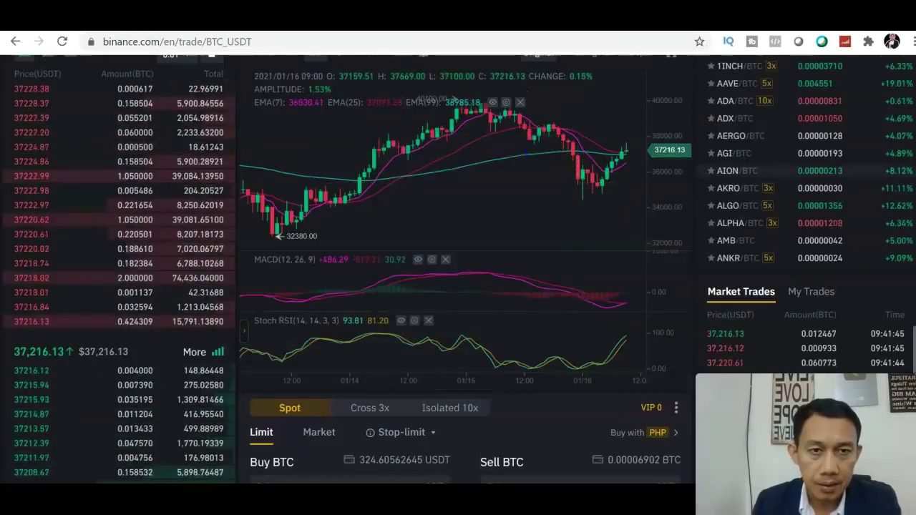
scroll(823, 159, up, 1)
scroll(824, 159, up, 1)
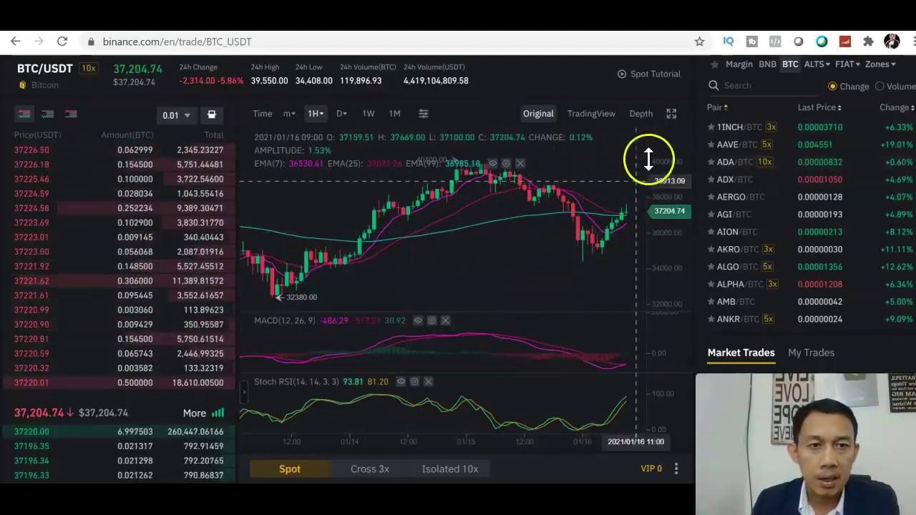
Make the BTC/USDT chart fullscreen and pan back through earlier hourly candles to 01/14
click(671, 116)
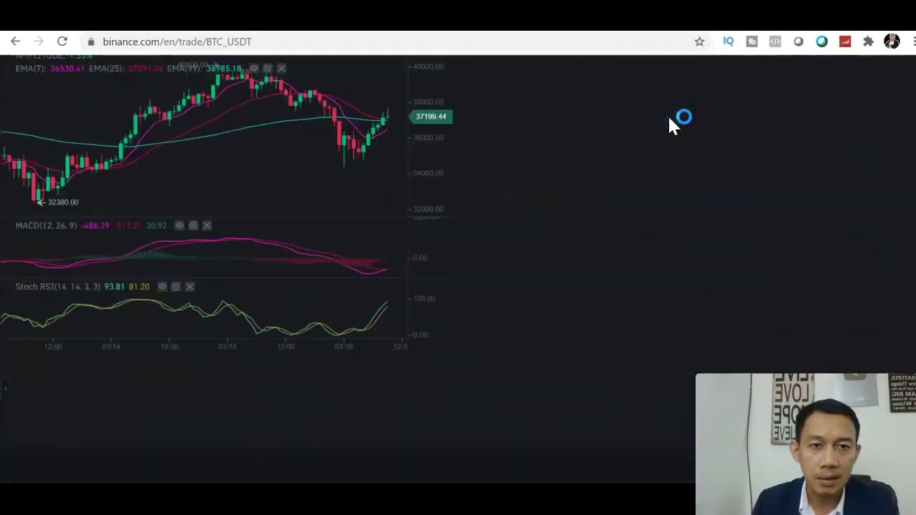
click(904, 184)
scroll(459, 267, up, 1)
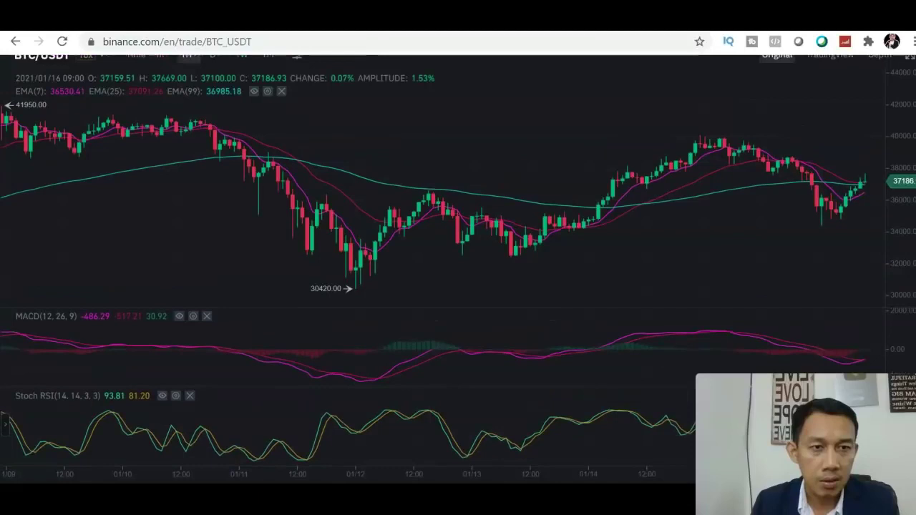
scroll(458, 267, down, 1)
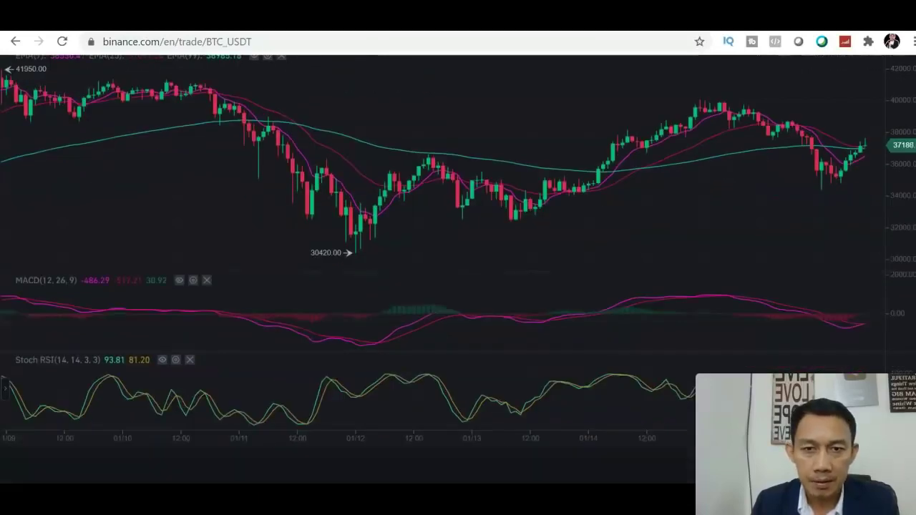
scroll(767, 214, up, 1)
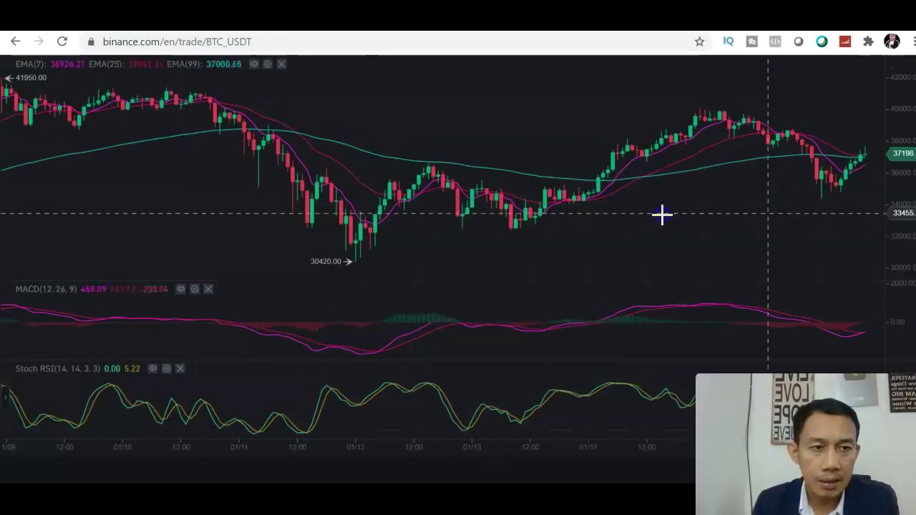
scroll(644, 212, right, 5)
drag(627, 212, 624, 212)
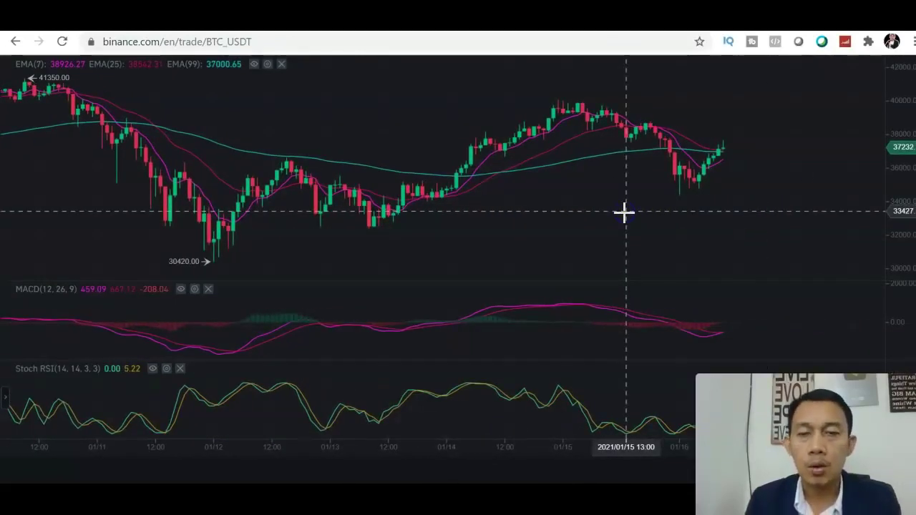
click(539, 155)
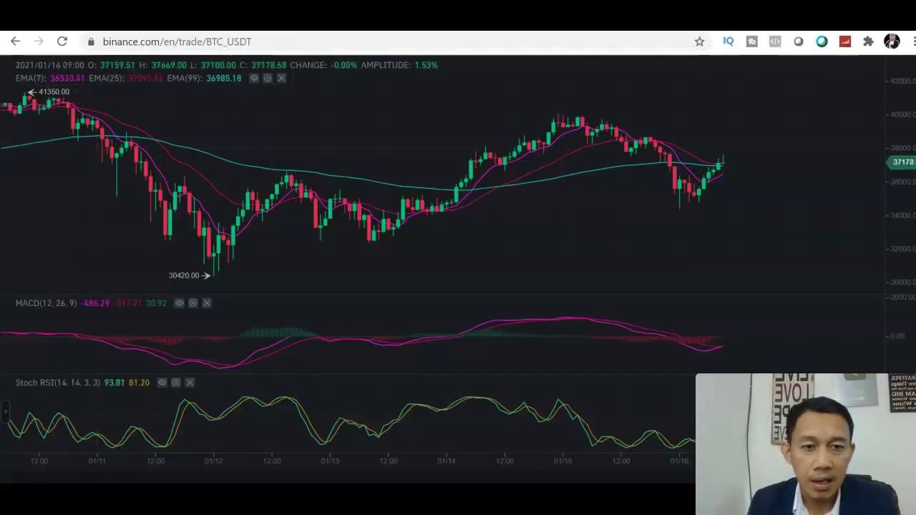
scroll(459, 261, down, 1)
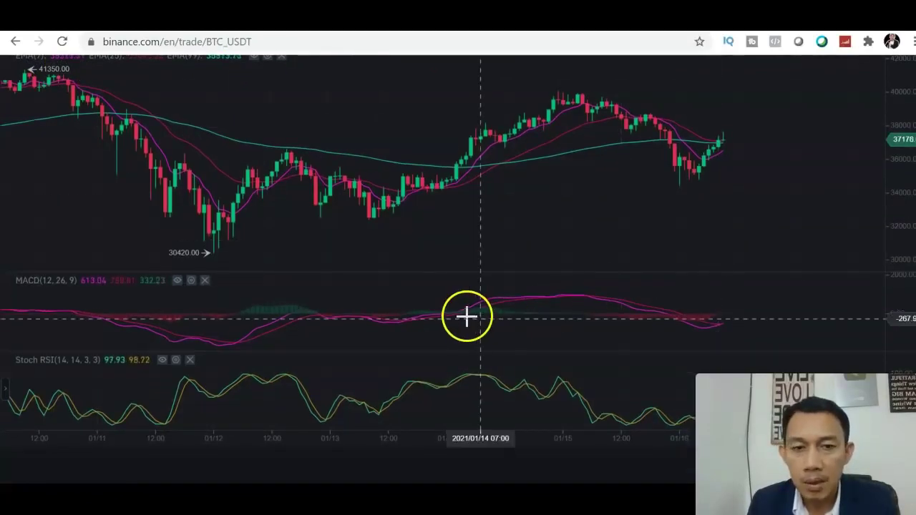
click(511, 313)
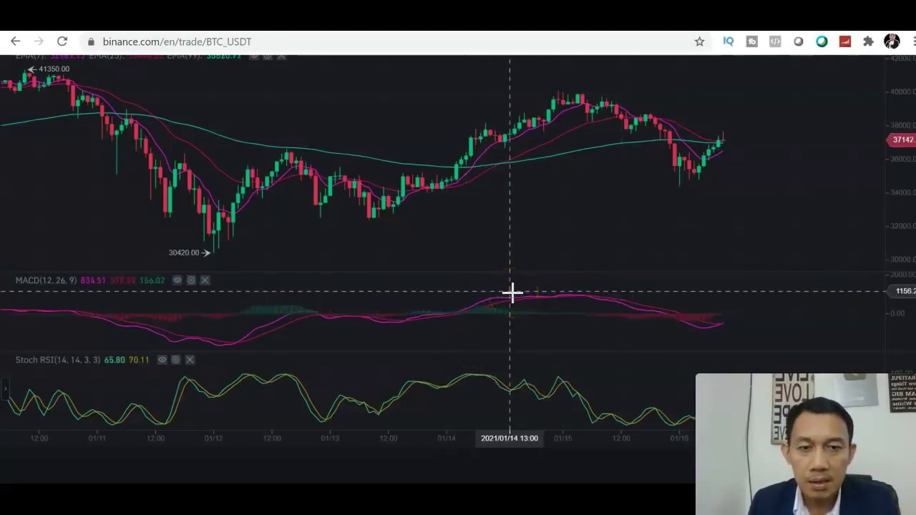
click(616, 309)
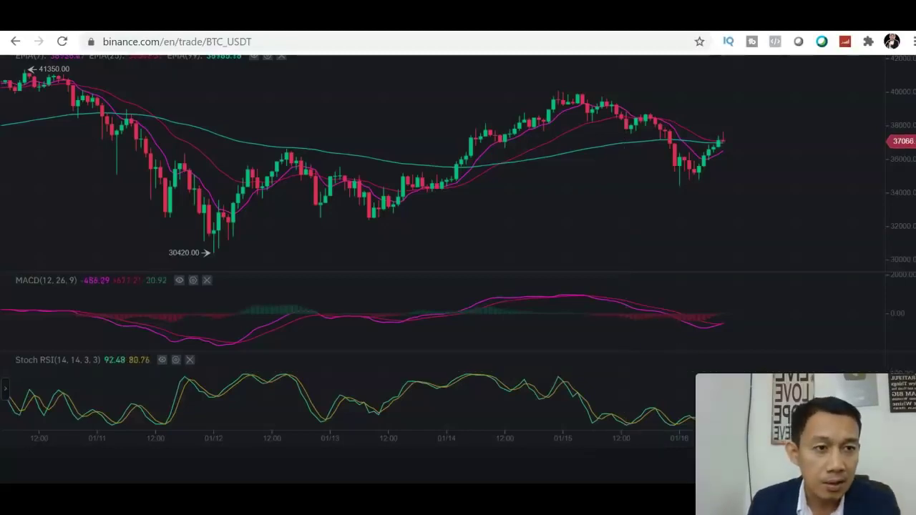
scroll(458, 270, up, 1)
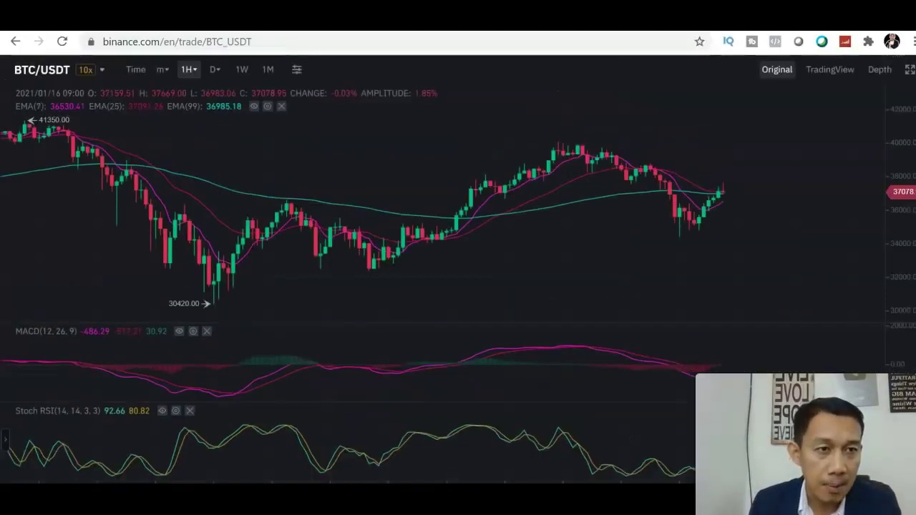
Exit the full-screen BTC/USDT chart and scroll down to the Buy/Sell BTC order form
click(909, 72)
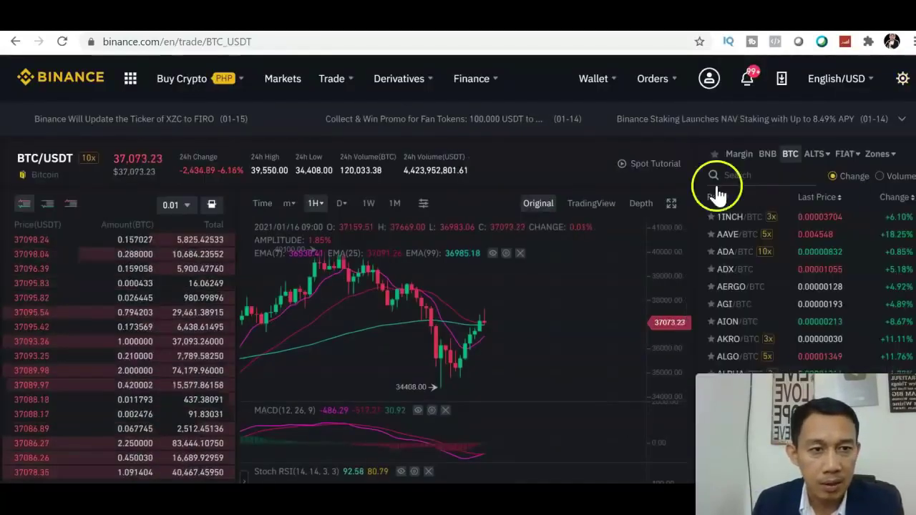
scroll(458, 287, down, 4)
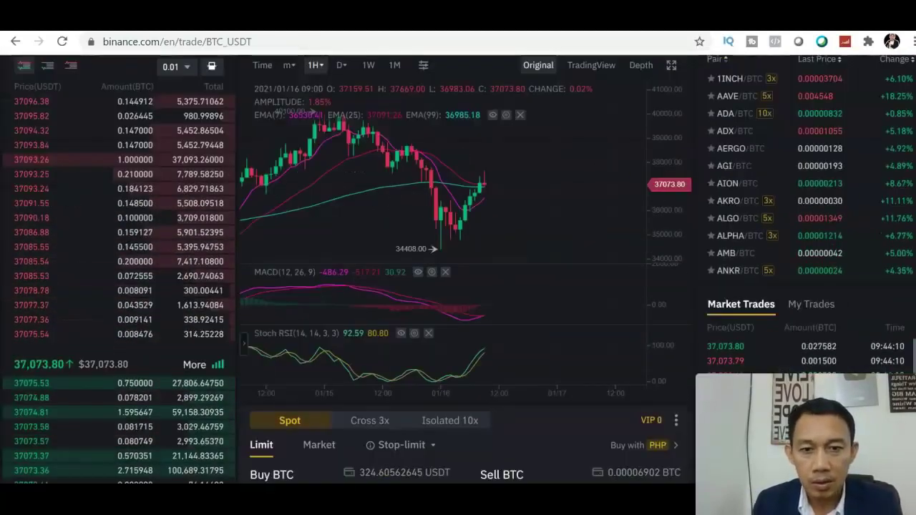
scroll(678, 340, down, 1)
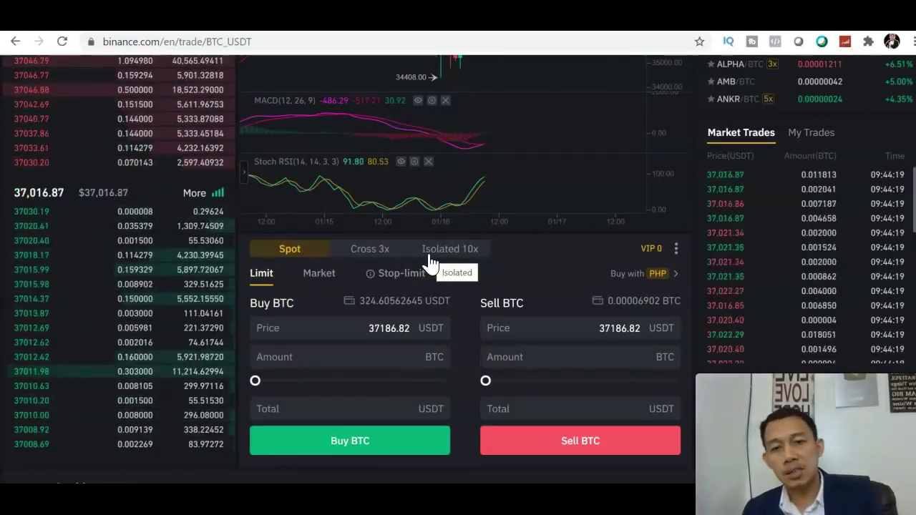
Enter a 35000 USDT buy price and slide the amount to 100% (0.009274 BTC, 324.59 USDT)
click(333, 328)
click(329, 350)
click(328, 331)
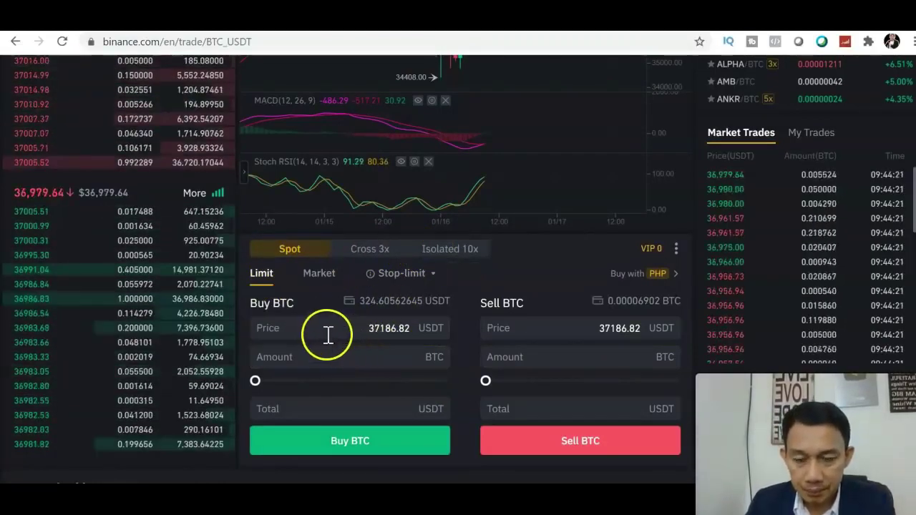
click(413, 326)
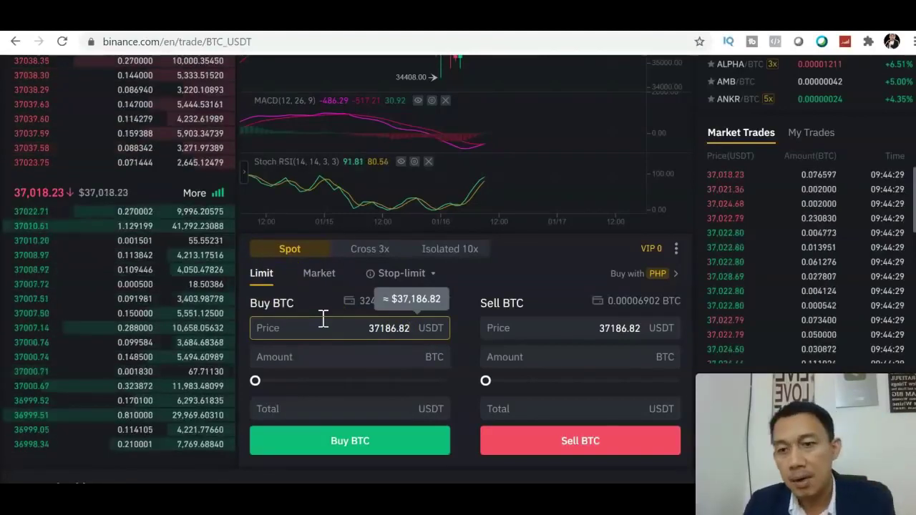
mouse_move(61, 348)
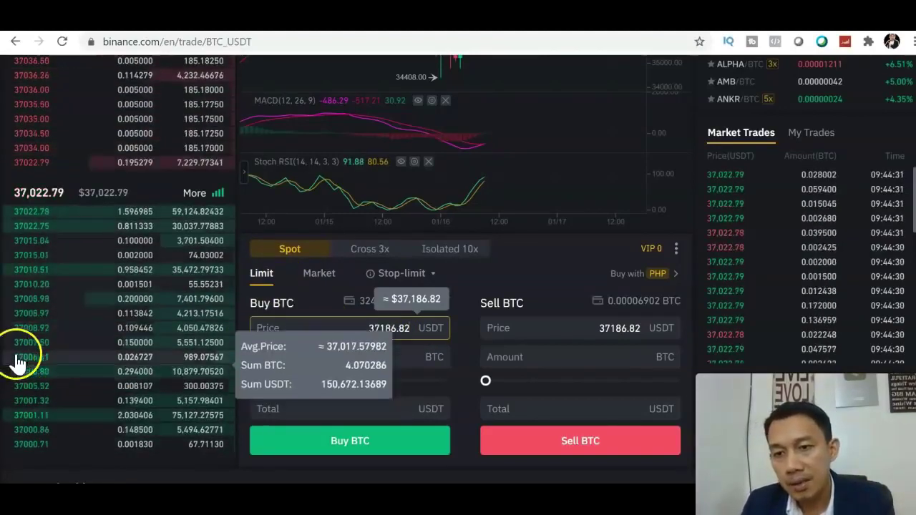
mouse_move(36, 446)
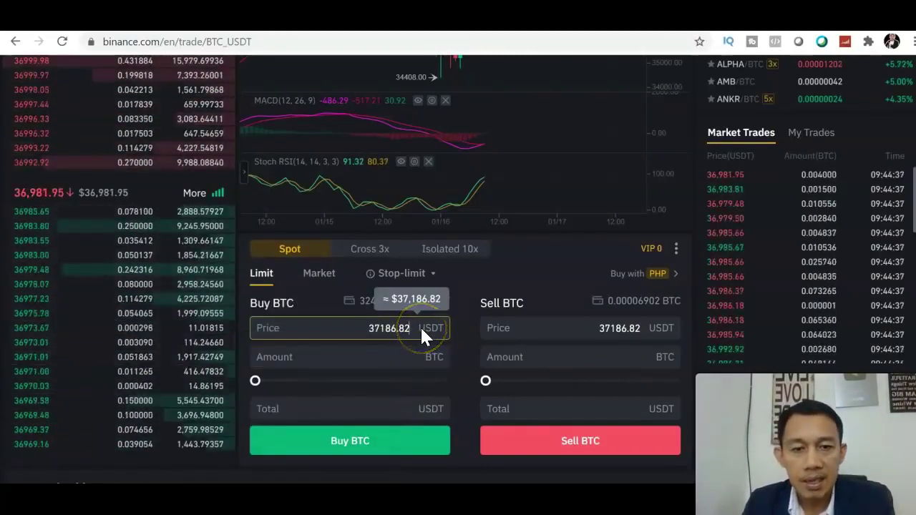
key(BackSpace)
key(BackSpace)
key(BackSpace)
key(BackSpace)
key(BackSpace)
key(BackSpace)
key(BackSpace)
text(5)
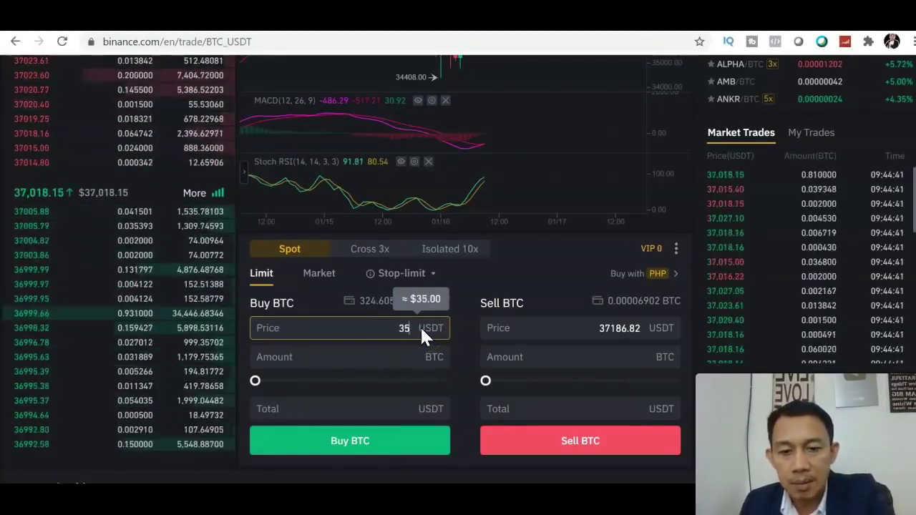
text(000)
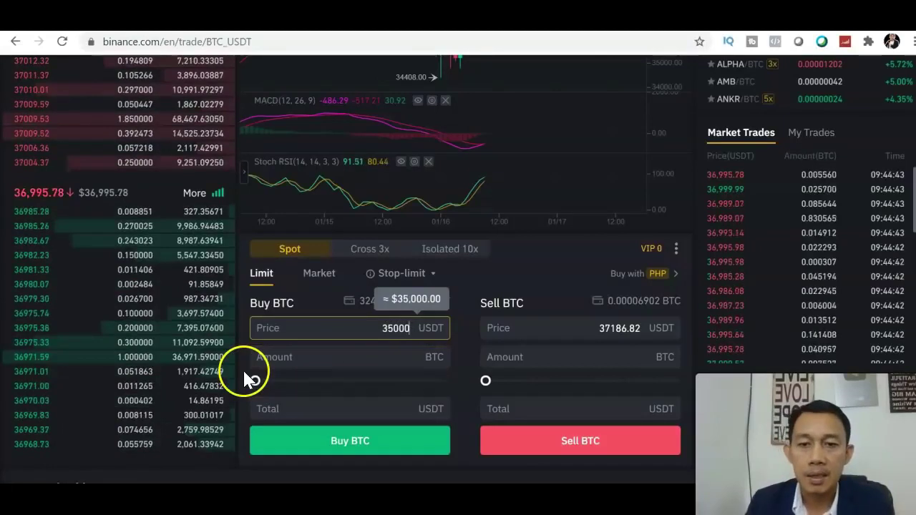
drag(251, 380, 462, 400)
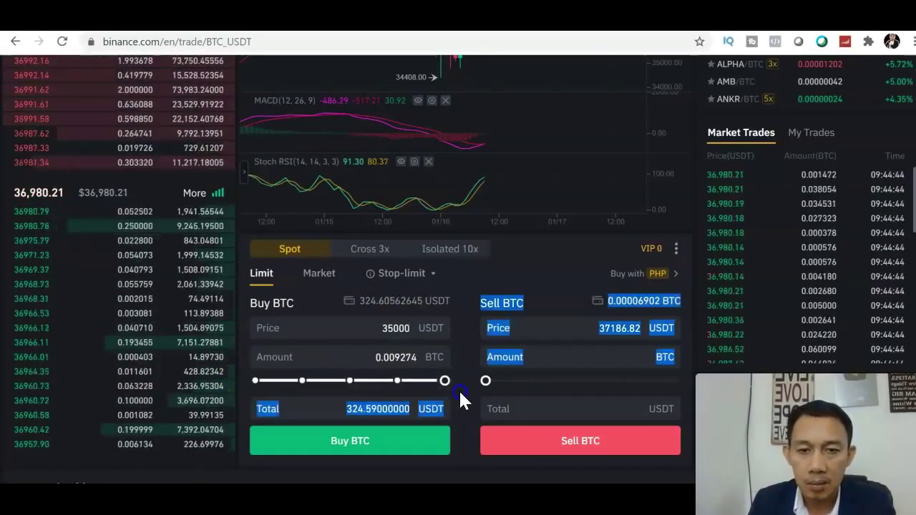
drag(255, 381, 458, 385)
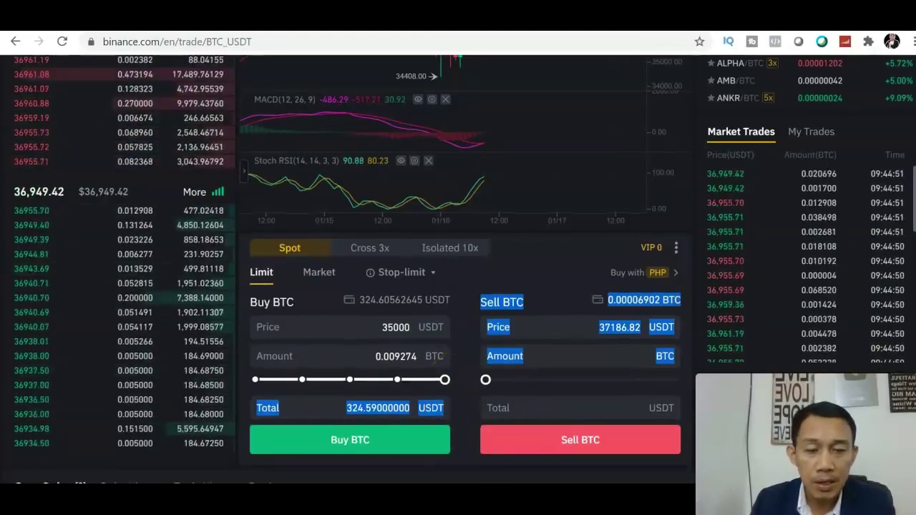
scroll(516, 430, down, 2)
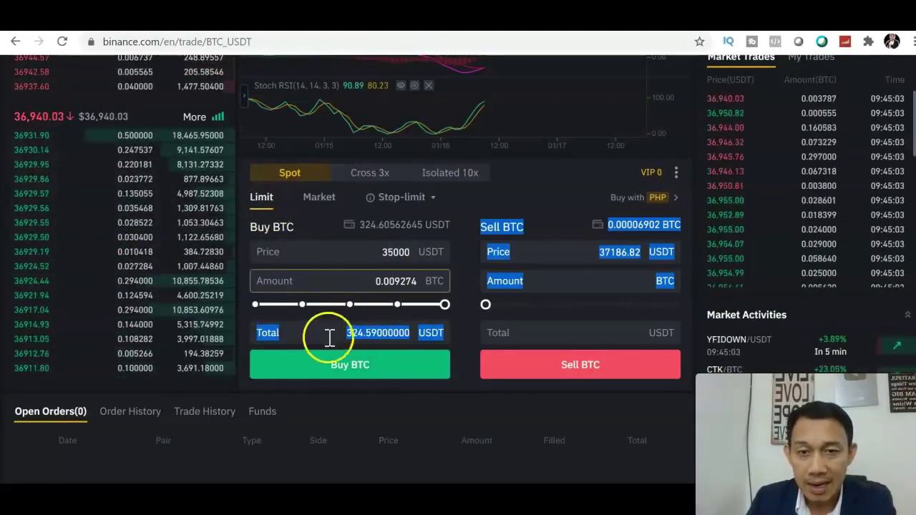
Submit the 0.009274 BTC limit buy at 35,000 USDT and view it under Open Orders
click(333, 372)
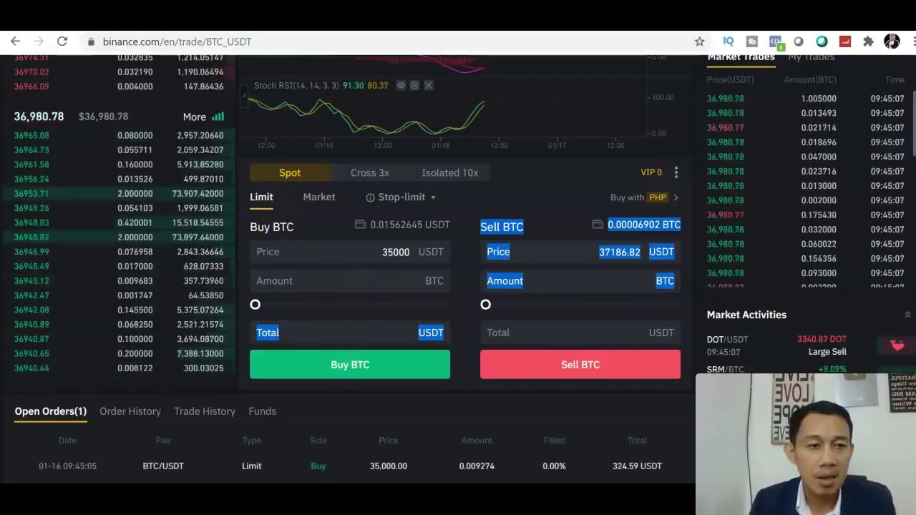
scroll(459, 263, down, 2)
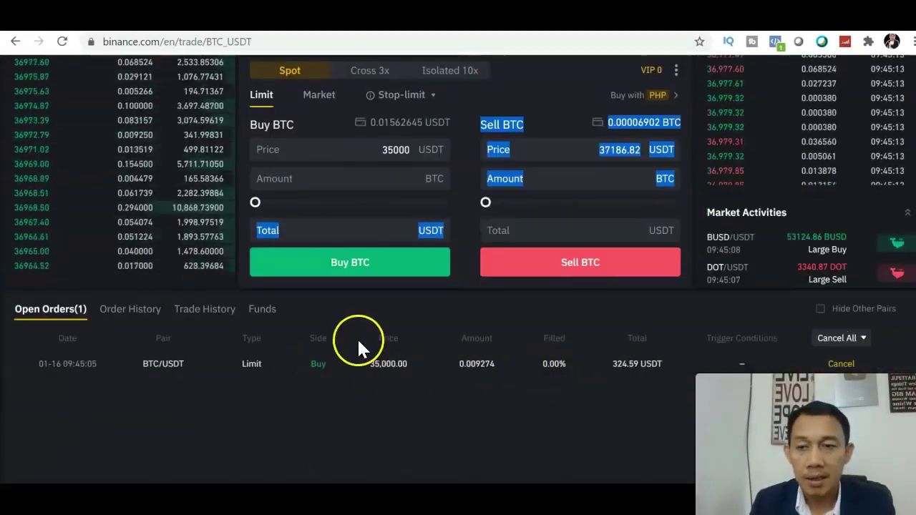
mouse_move(146, 154)
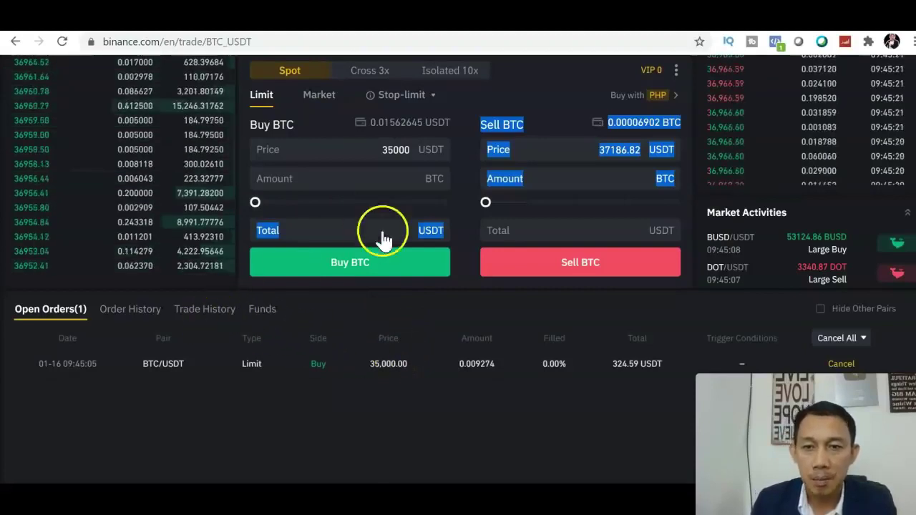
drag(559, 152, 548, 92)
click(549, 93)
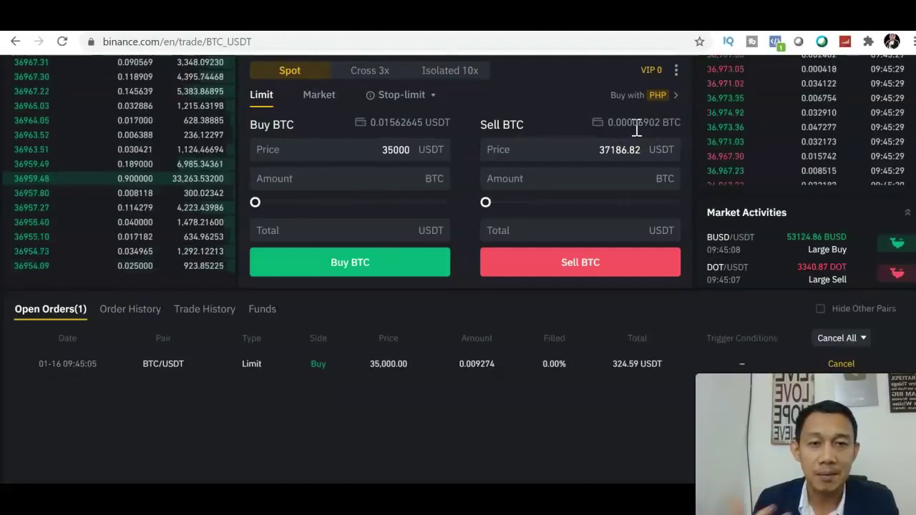
Cancel the open BTC/USDT limit buy order and return to the Sell BTC form
click(842, 364)
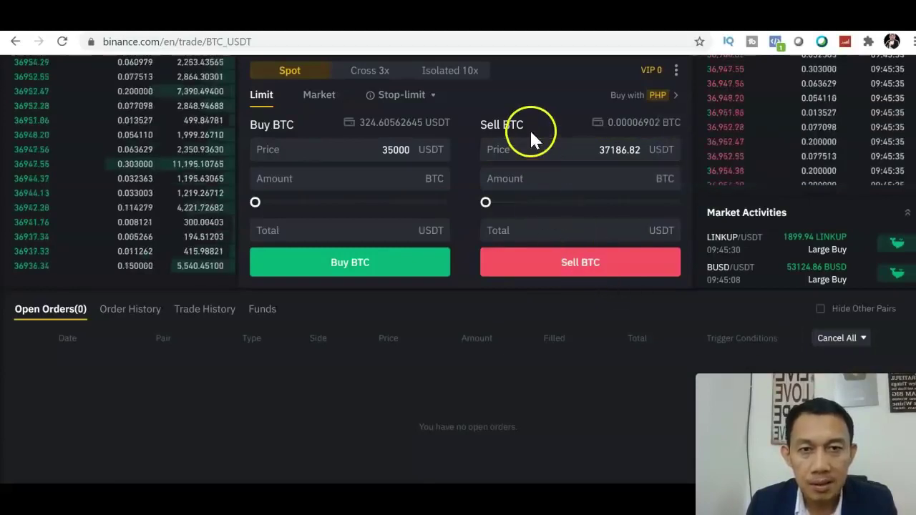
click(489, 151)
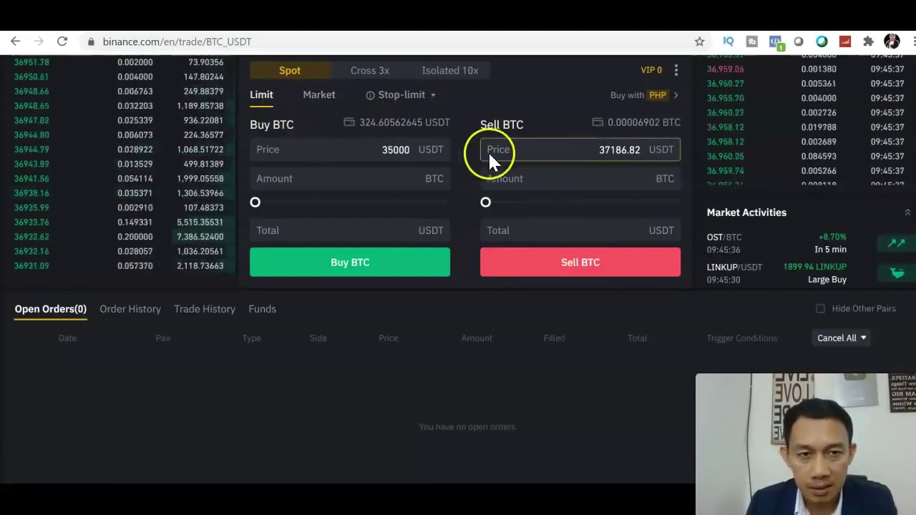
scroll(716, 170, up, 5)
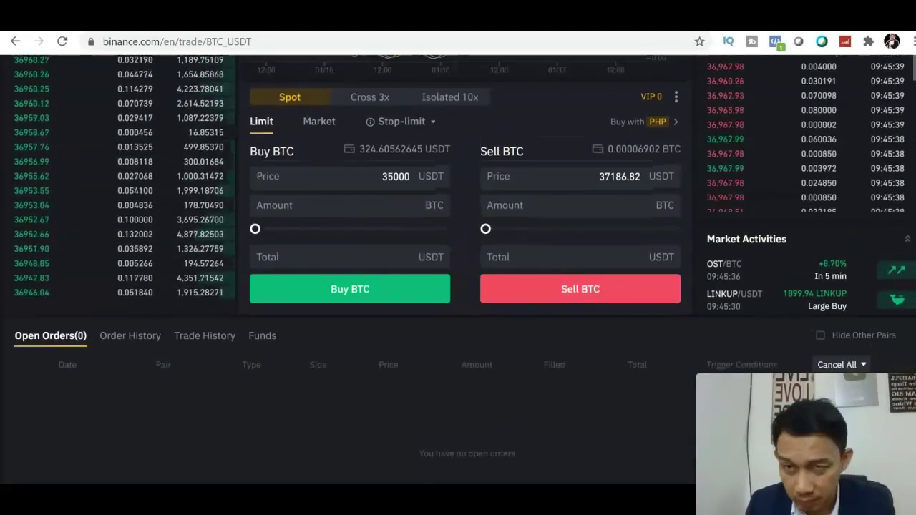
scroll(341, 287, up, 1)
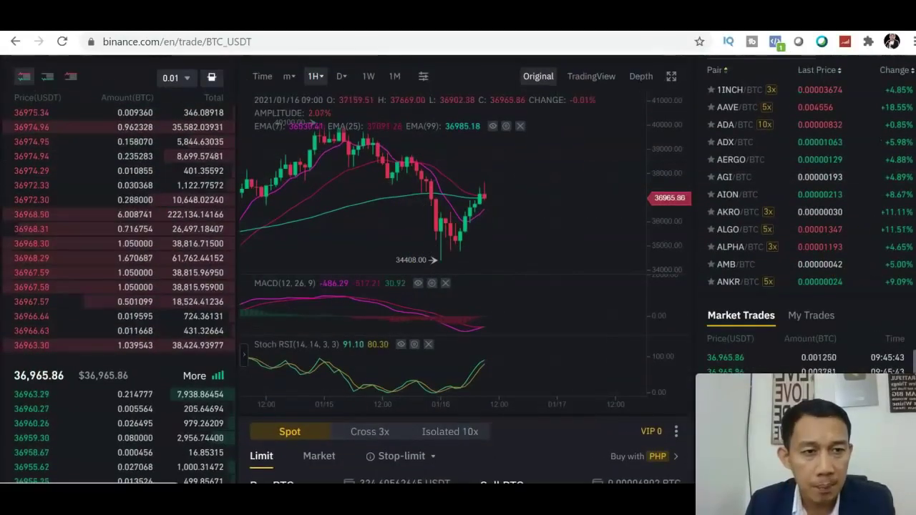
scroll(691, 343, down, 3)
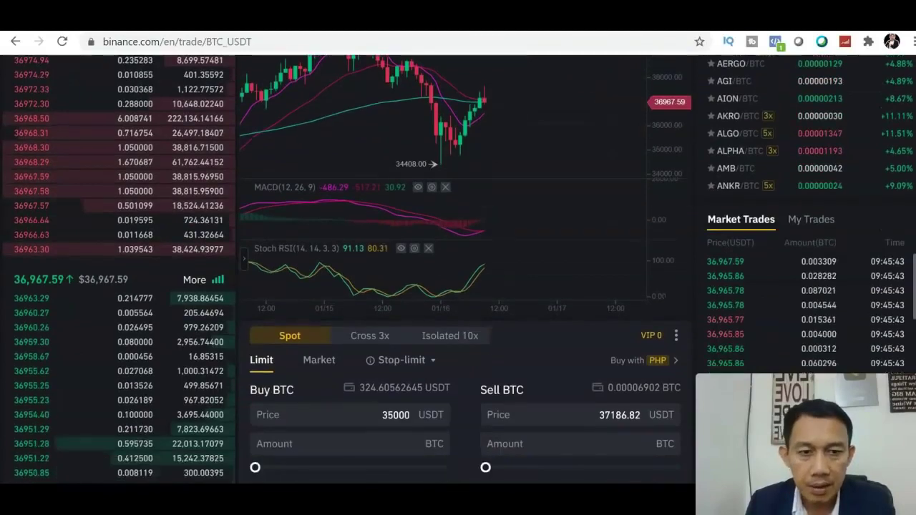
Fill the Sell BTC form with a 38000 USDT price and the full 0.000069 BTC amount (2.622 USDT)
click(643, 350)
key(BackSpace)
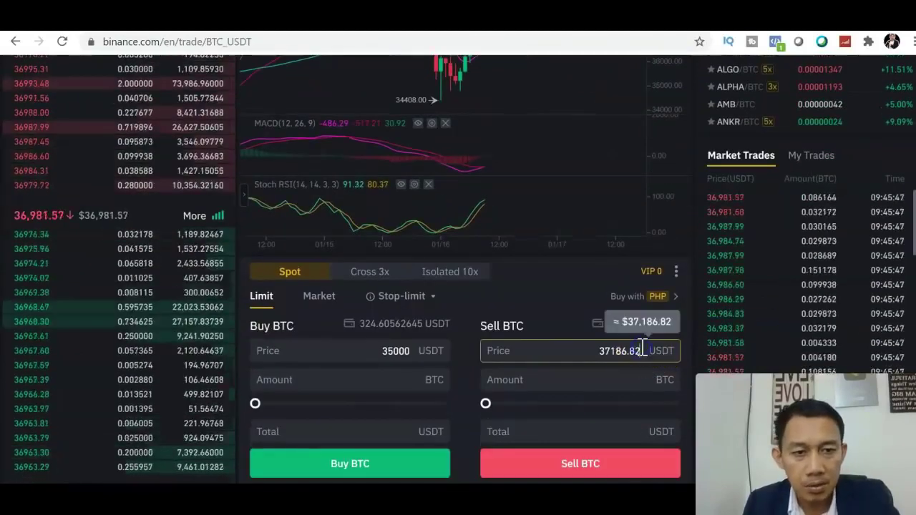
key(BackSpace)
key(BackSpace)
key(BackSpace)
key(BackSpace)
key(BackSpace)
key(BackSpace)
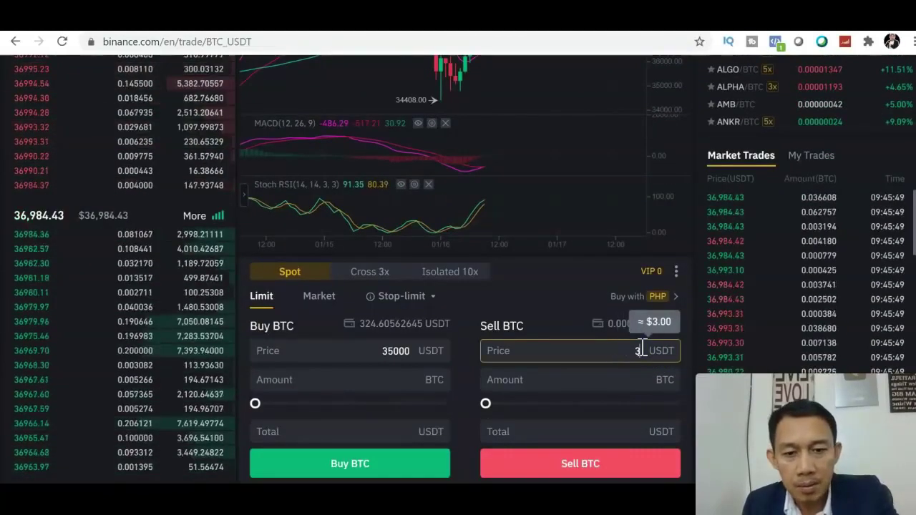
text(80)
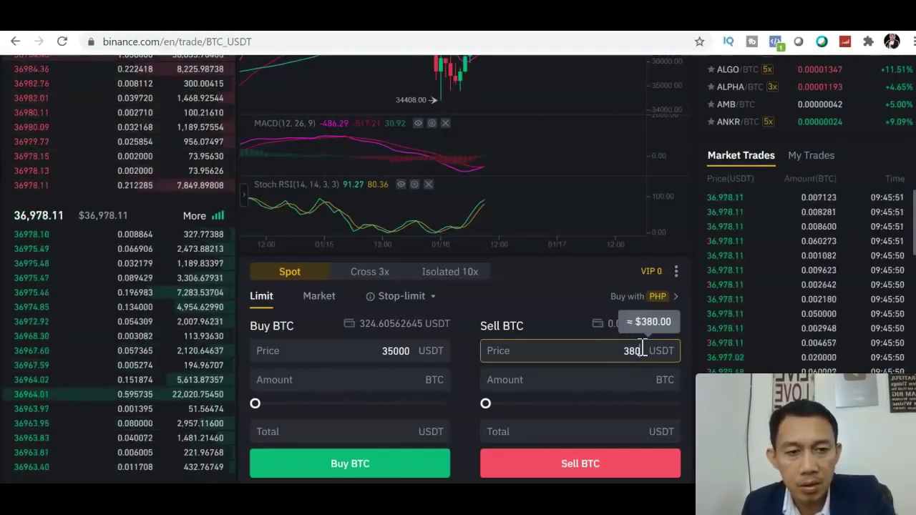
text(00)
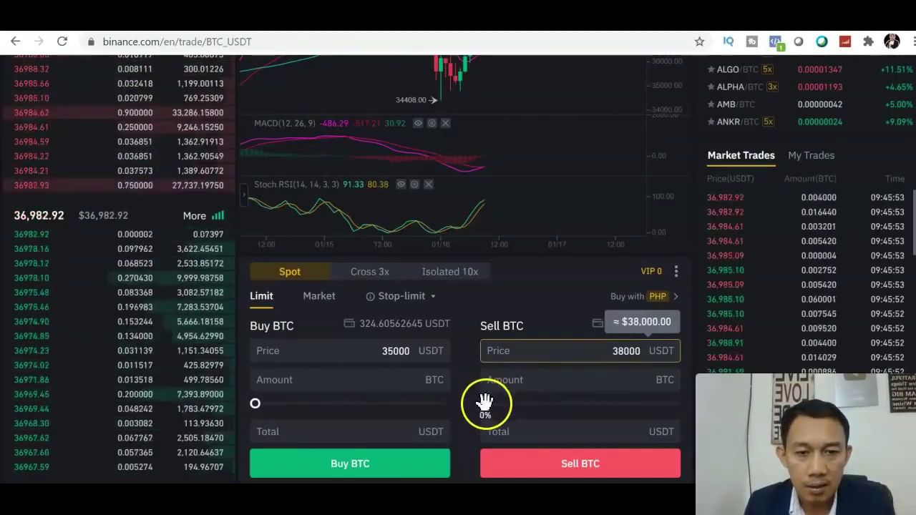
click(484, 402)
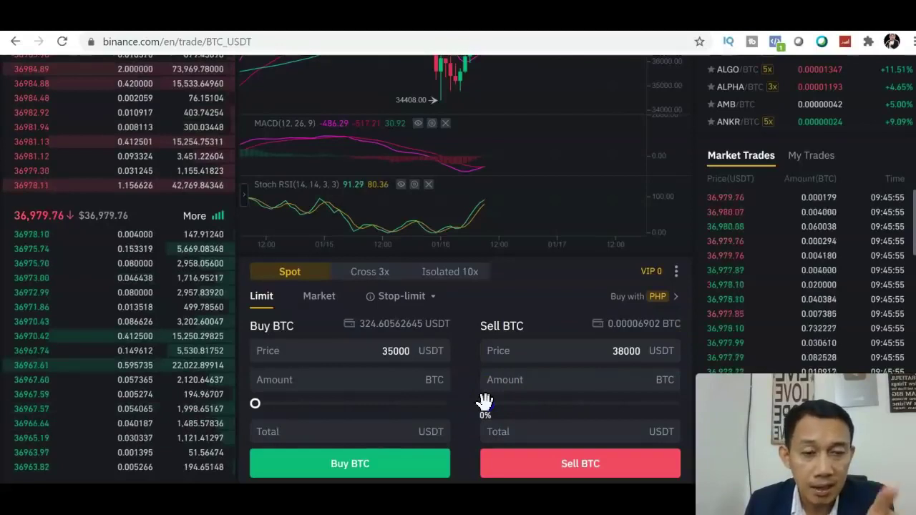
drag(657, 417, 689, 415)
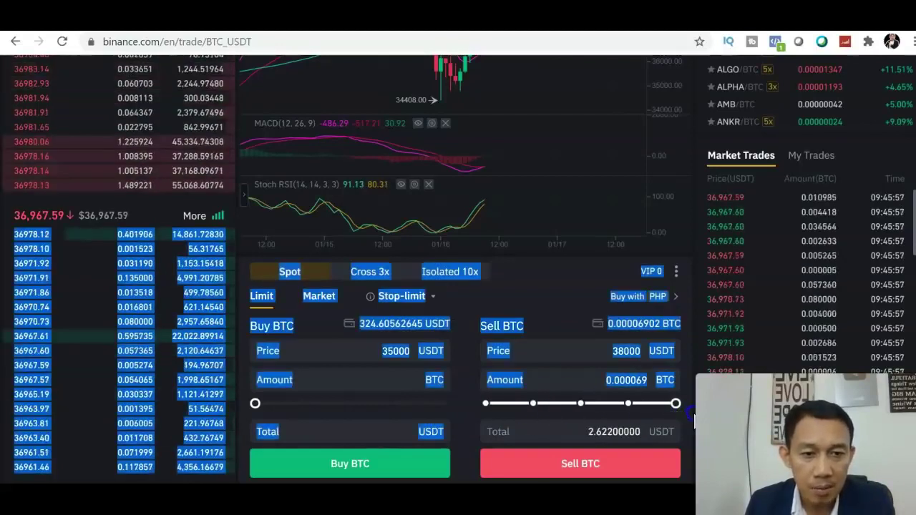
click(625, 466)
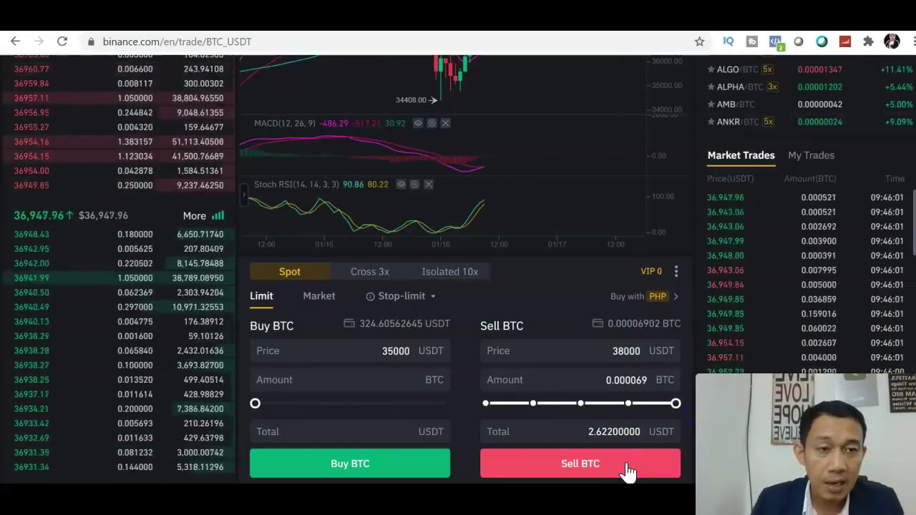
click(624, 352)
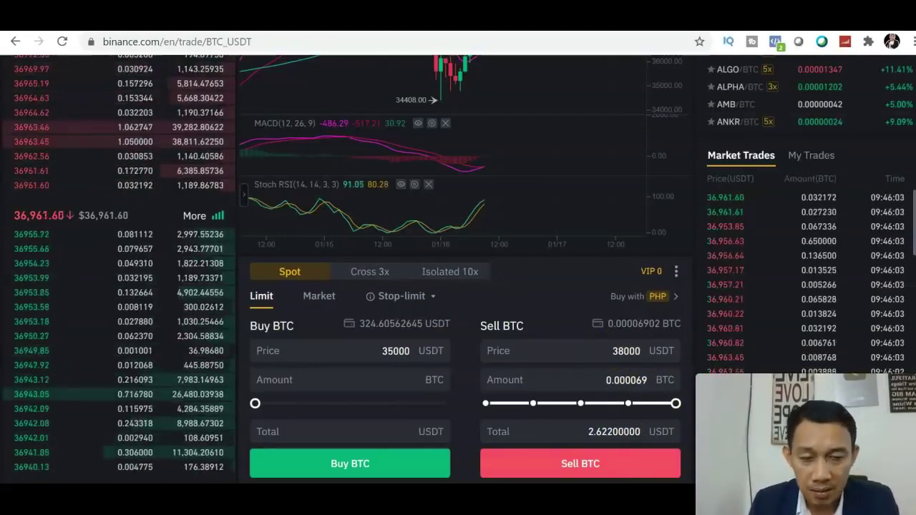
scroll(624, 351, down, 2)
click(636, 204)
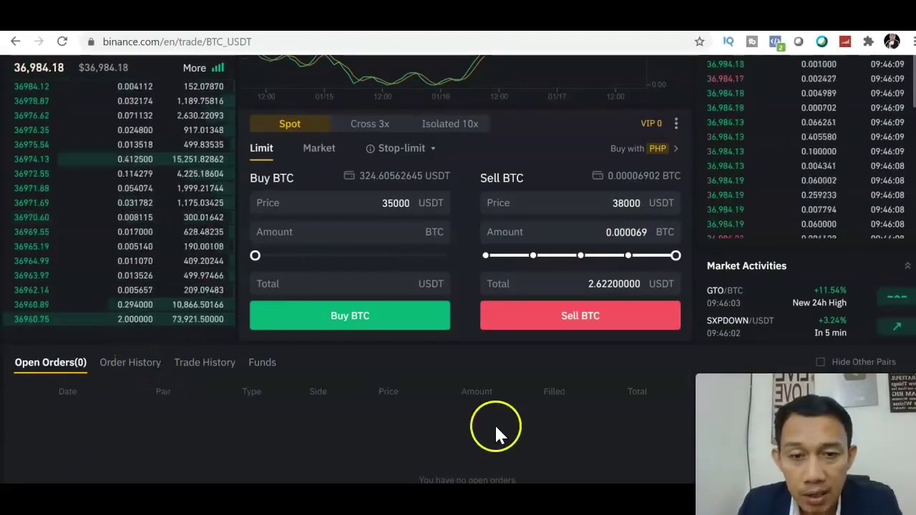
click(612, 212)
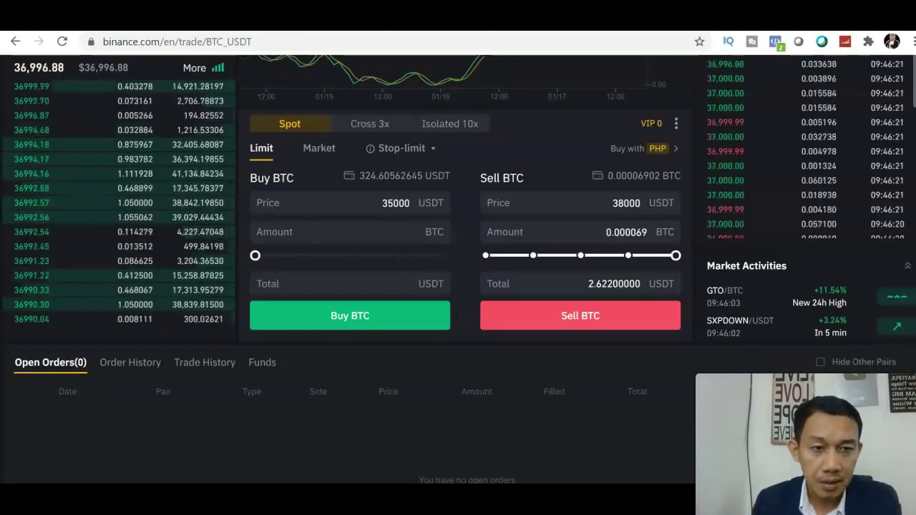
scroll(458, 269, up, 5)
scroll(458, 286, up, 1)
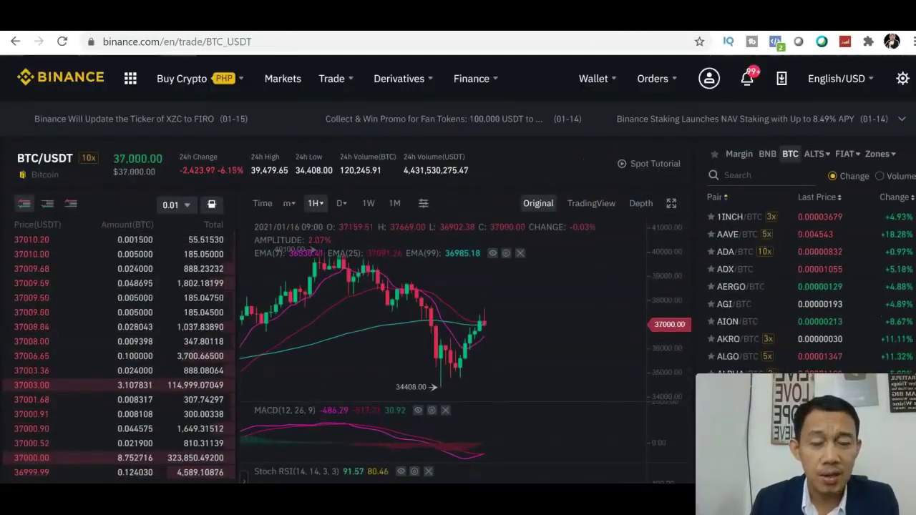
scroll(620, 296, down, 1)
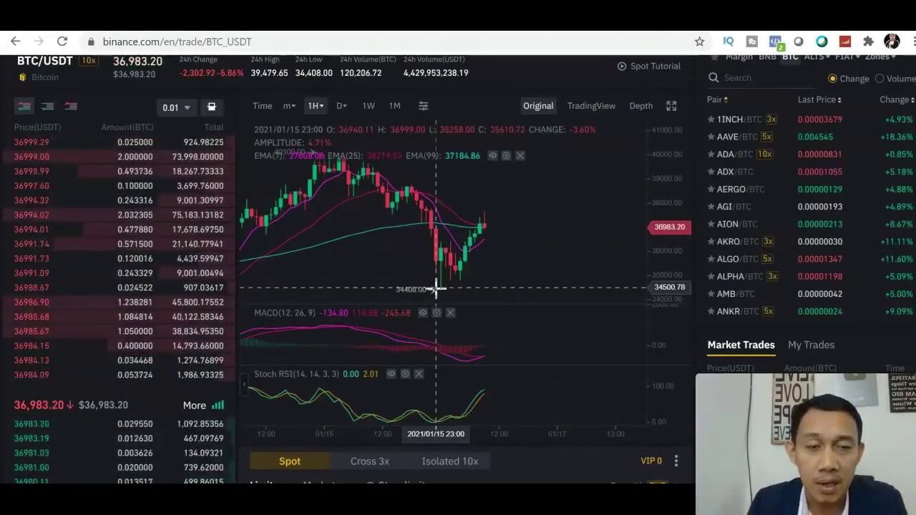
click(588, 115)
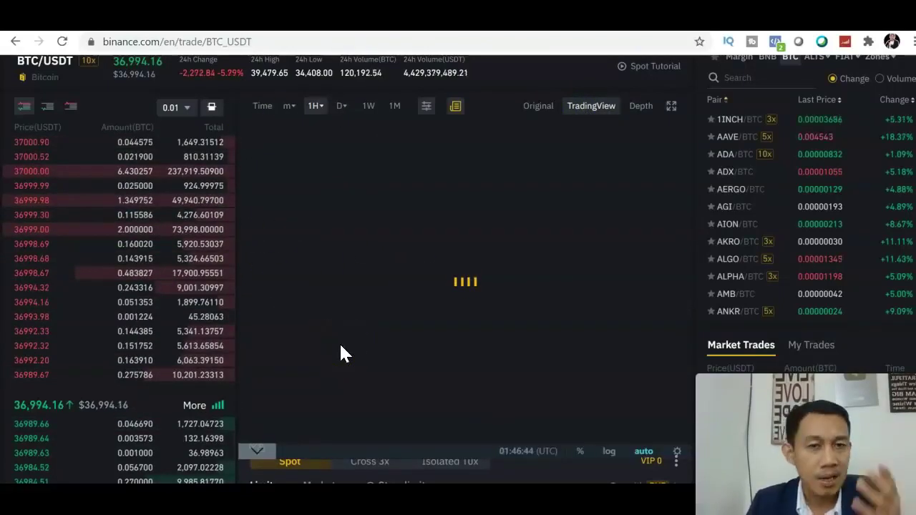
click(538, 105)
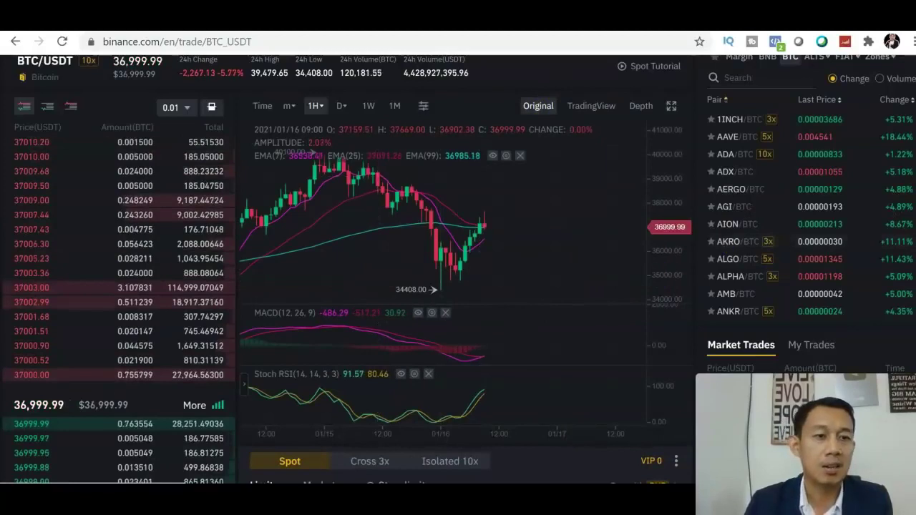
scroll(458, 287, up, 2)
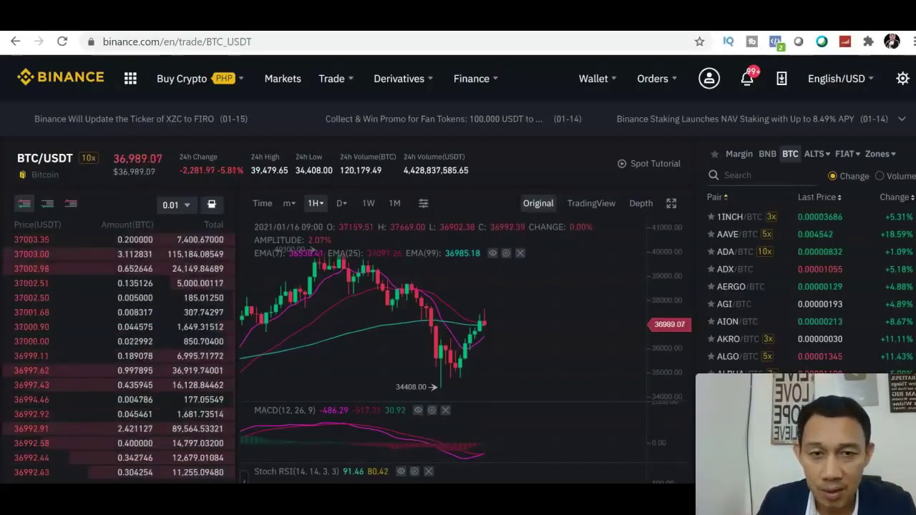
Go to P2P Trading from Buy Crypto and show the USDT sell offers in PHP
mouse_move(594, 79)
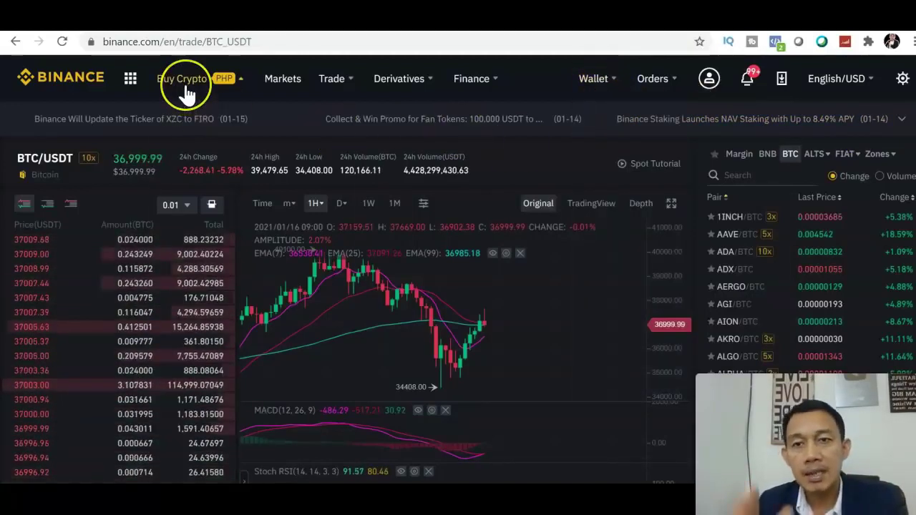
mouse_move(185, 92)
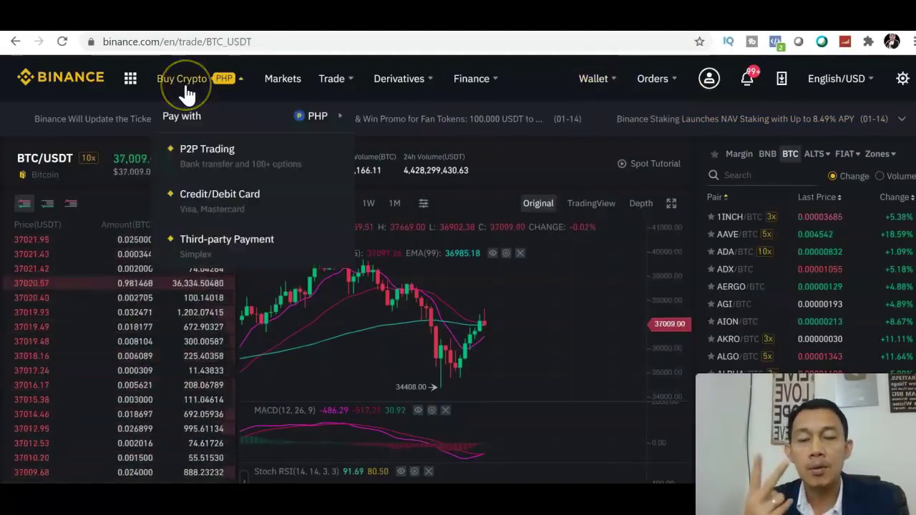
click(206, 172)
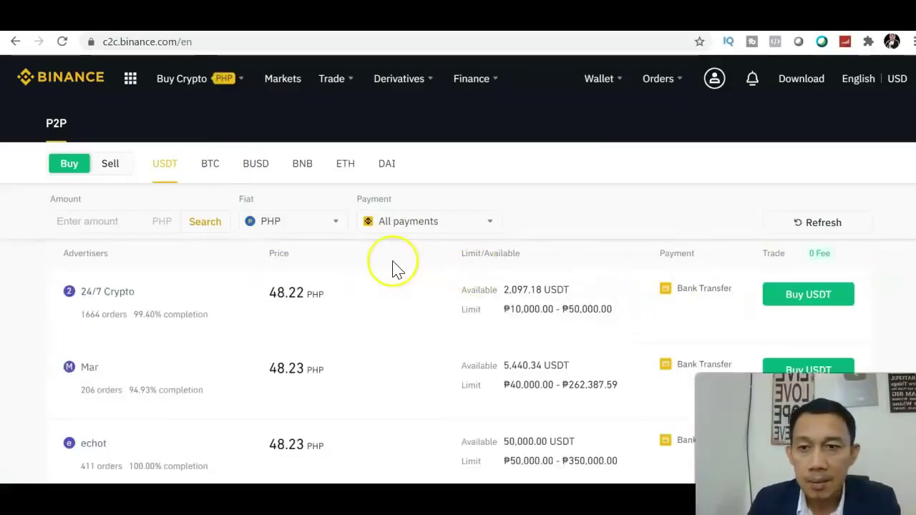
click(110, 165)
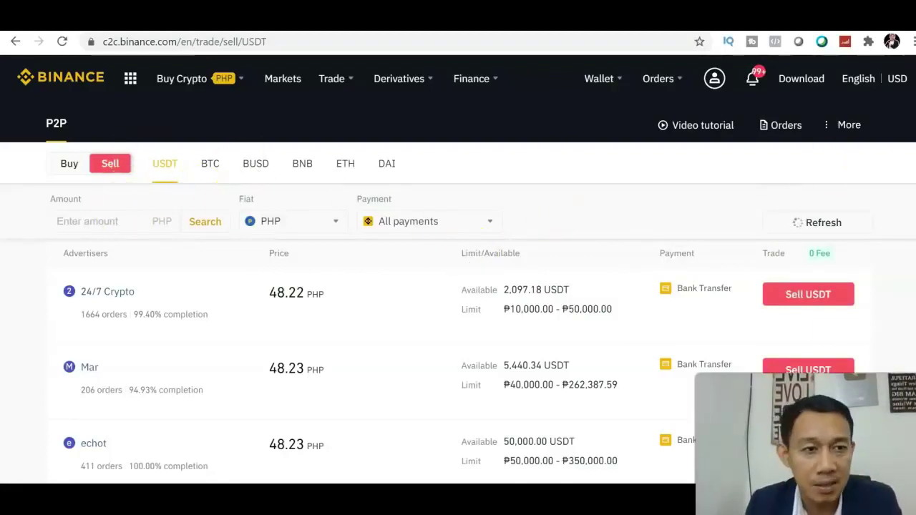
scroll(458, 286, down, 4)
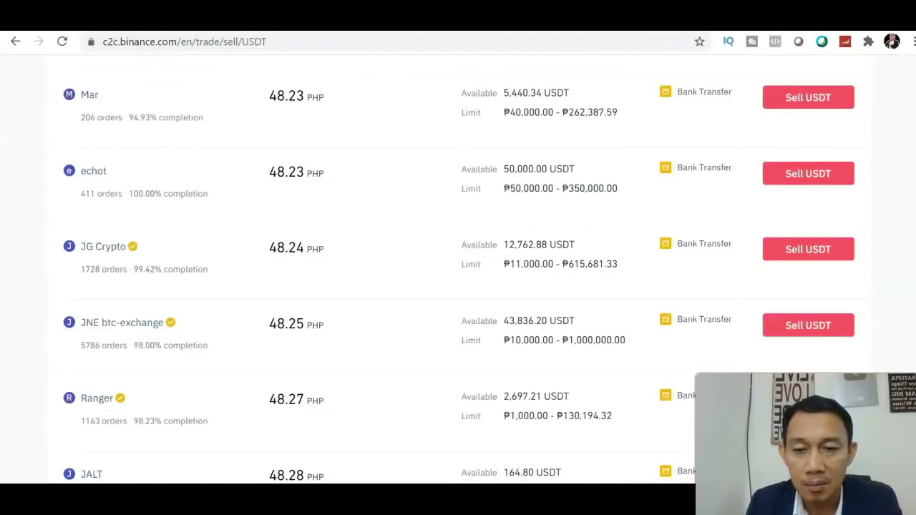
scroll(458, 287, up, 5)
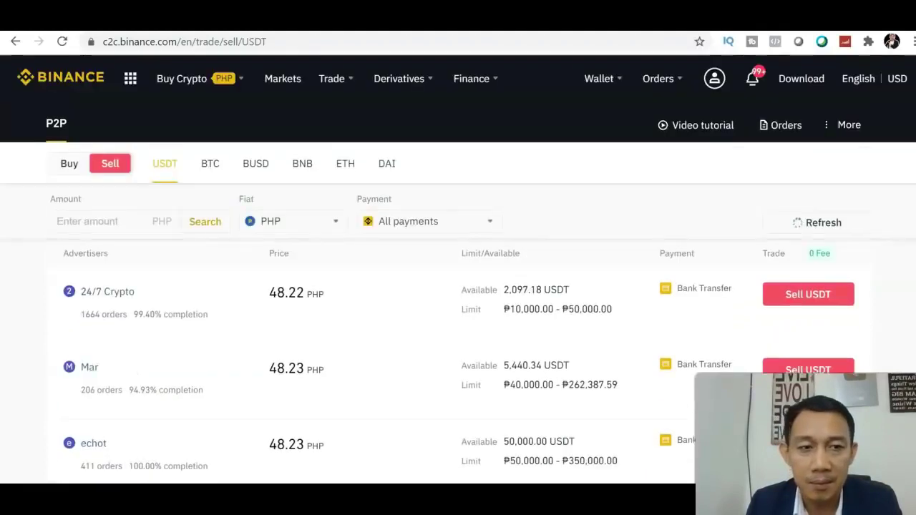
Open Wallet > Fiat and Spot and search the coin list for 'xrp'
click(611, 80)
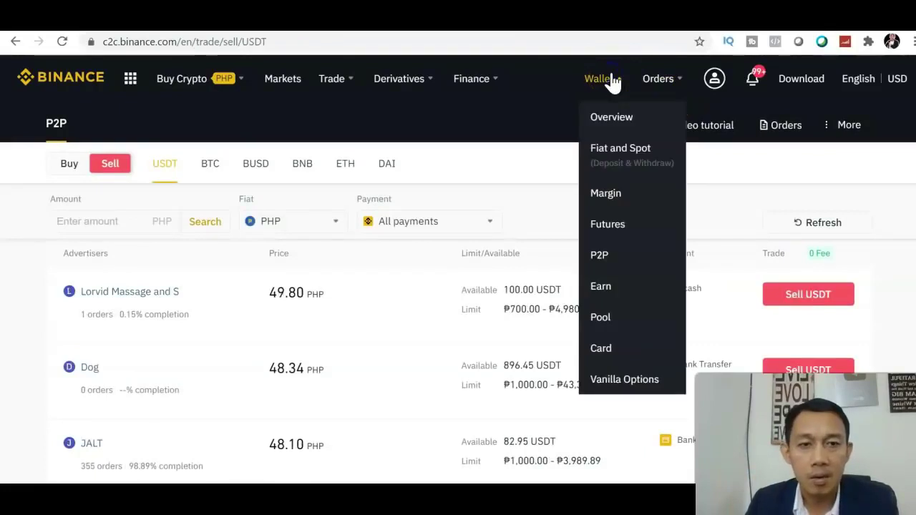
click(612, 150)
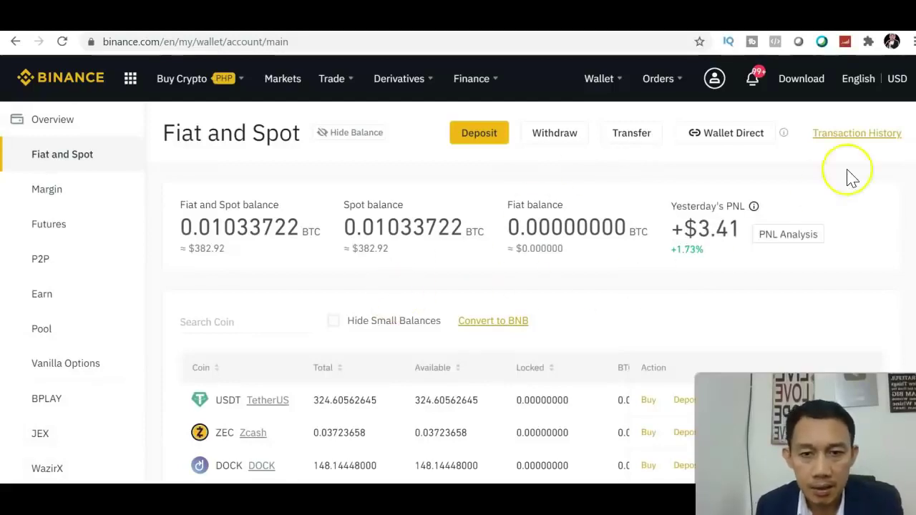
scroll(458, 287, down, 1)
scroll(459, 286, down, 1)
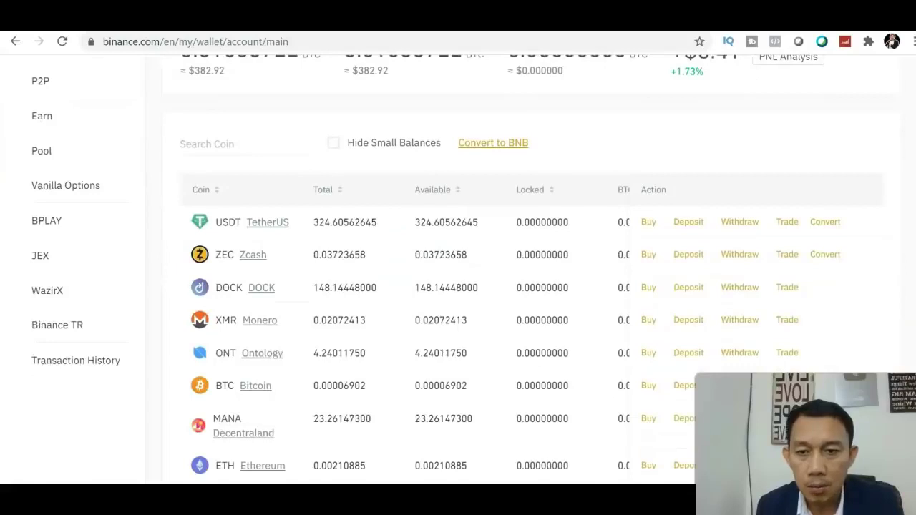
click(235, 136)
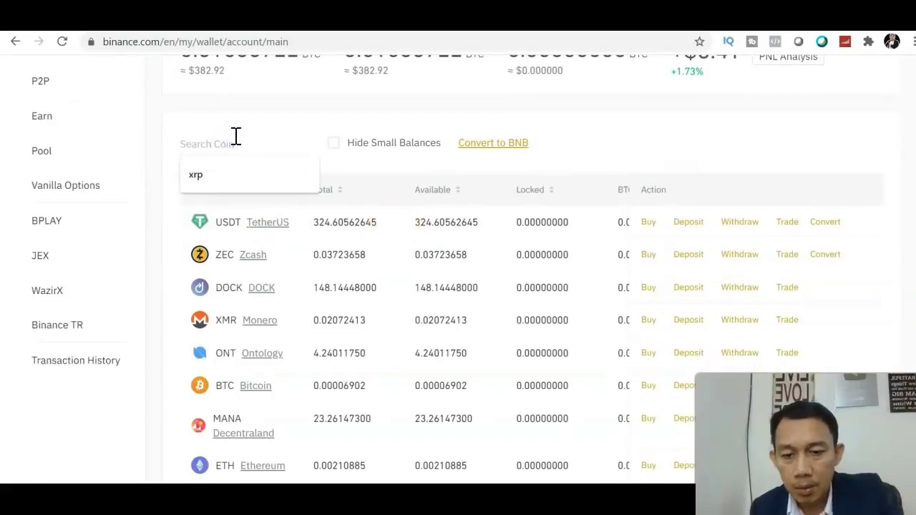
text(x)
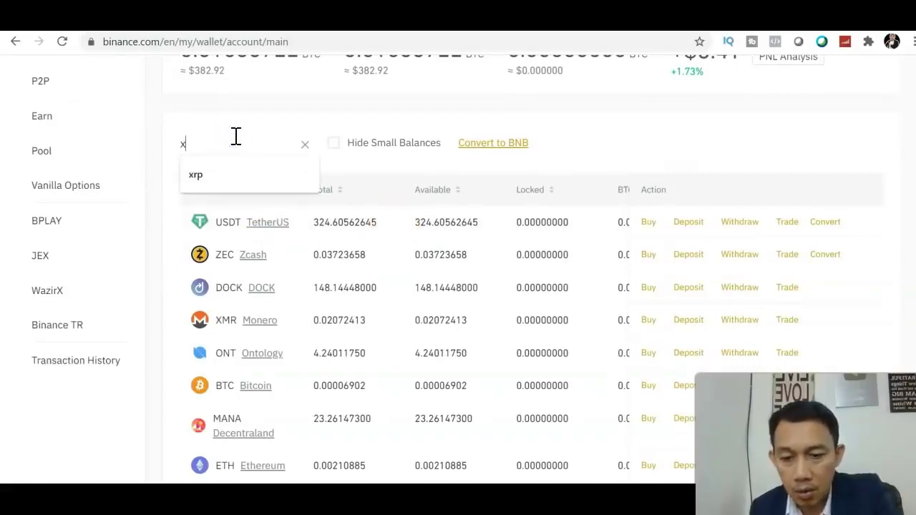
text(rp)
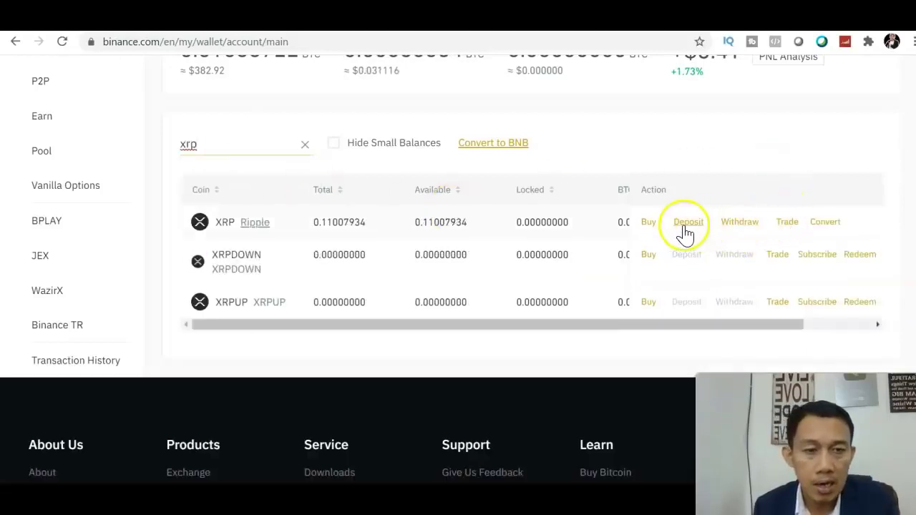
Open the XRP withdrawal form and select the XRP transfer network
click(740, 228)
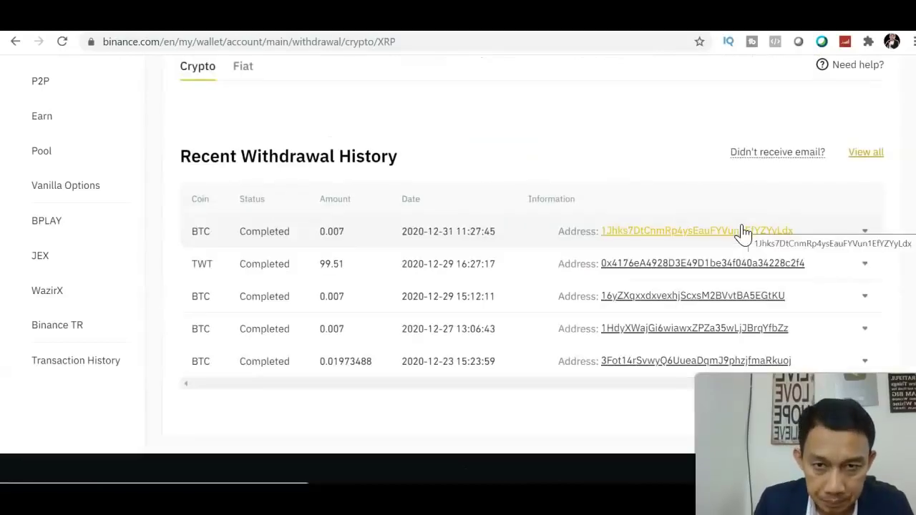
click(749, 190)
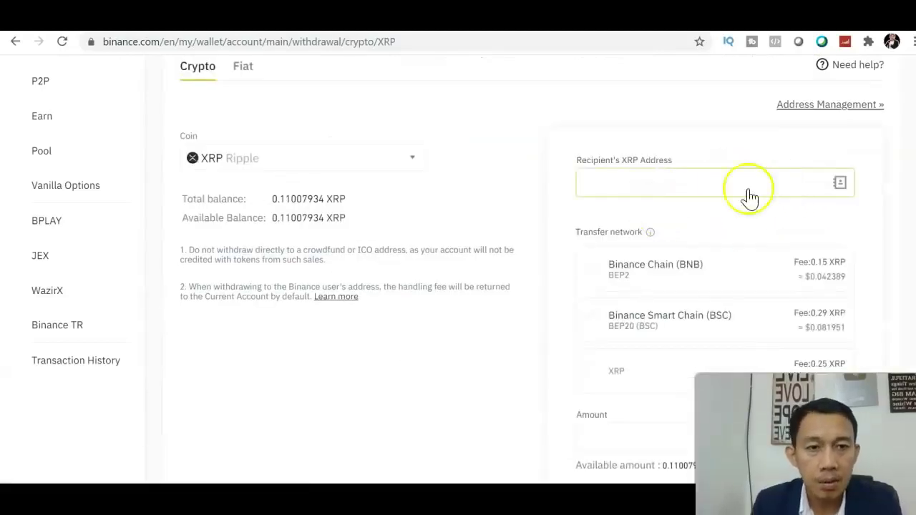
click(688, 187)
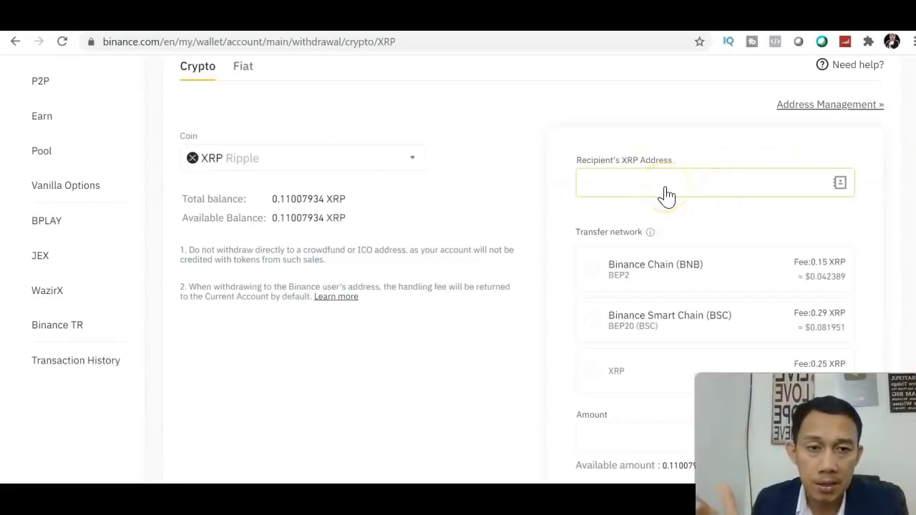
click(587, 376)
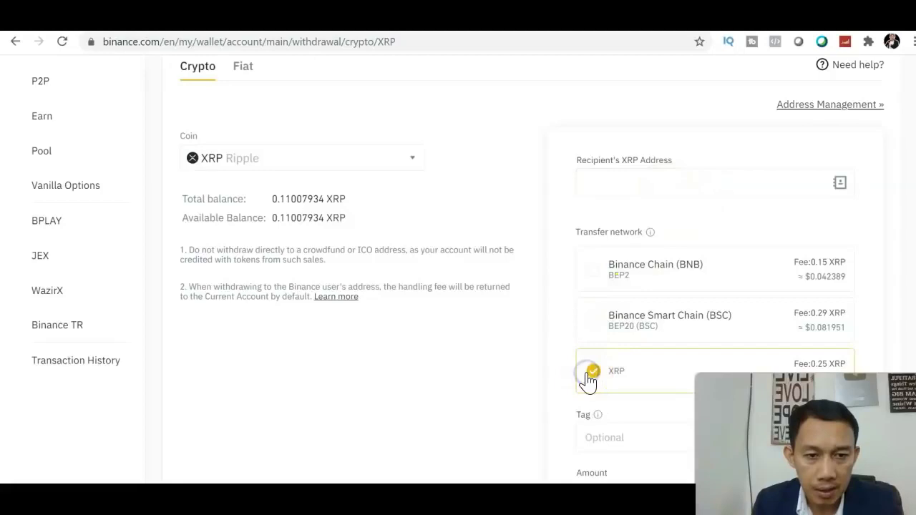
scroll(644, 287, down, 2)
click(637, 262)
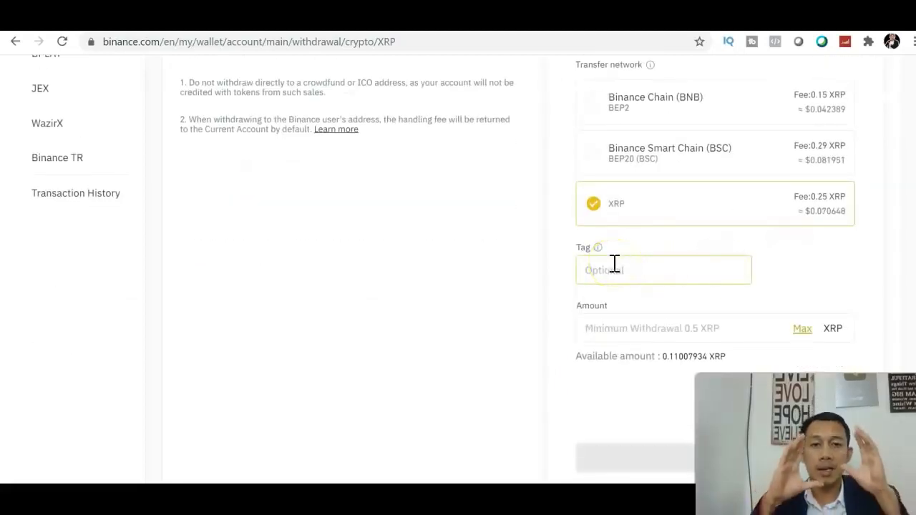
Fill the amount with the maximum 0.110079 XRP and attempt to submit the withdrawal
click(776, 323)
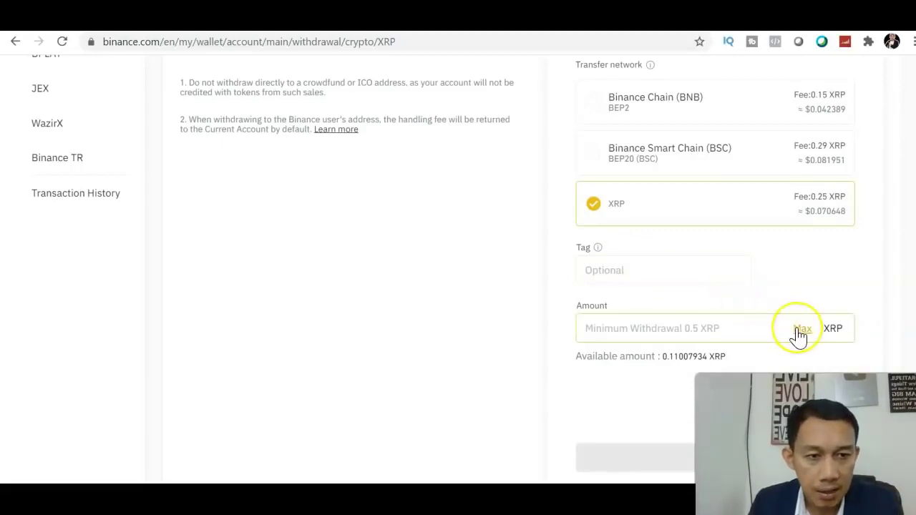
click(801, 329)
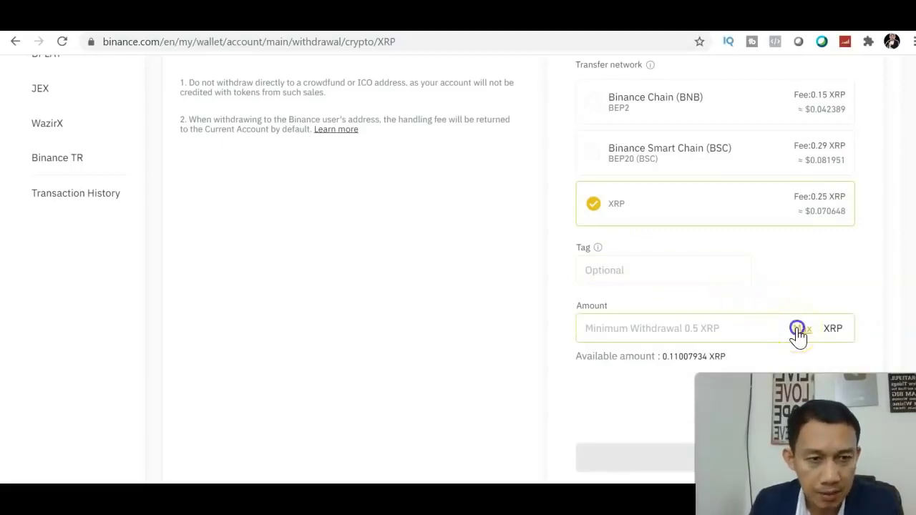
scroll(788, 315, down, 2)
click(761, 290)
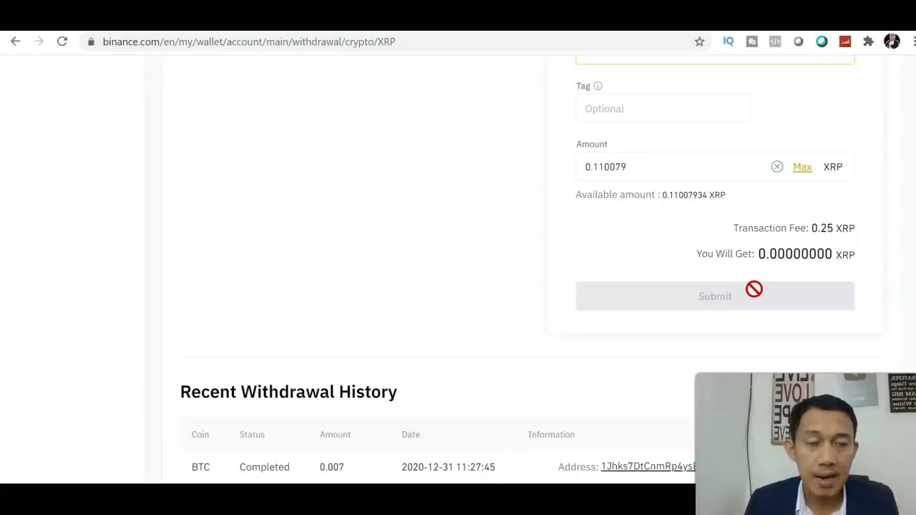
scroll(673, 141, up, 7)
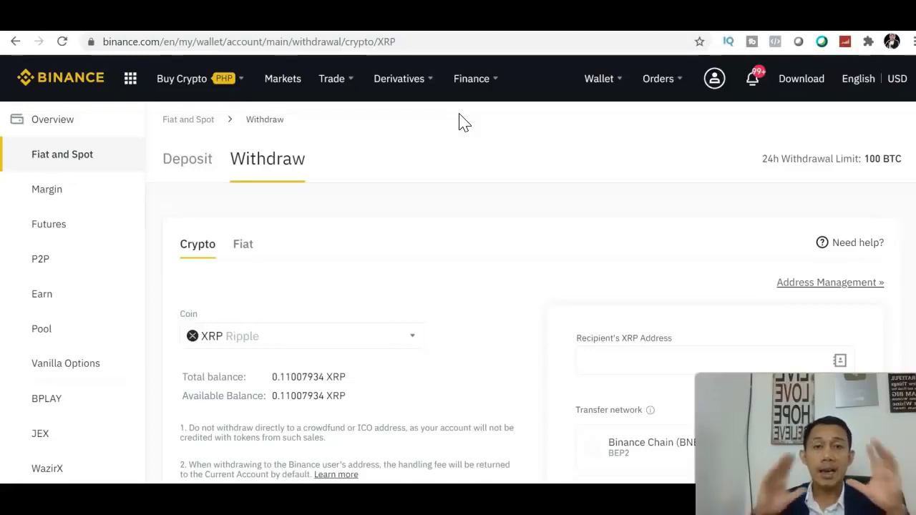
click(77, 470)
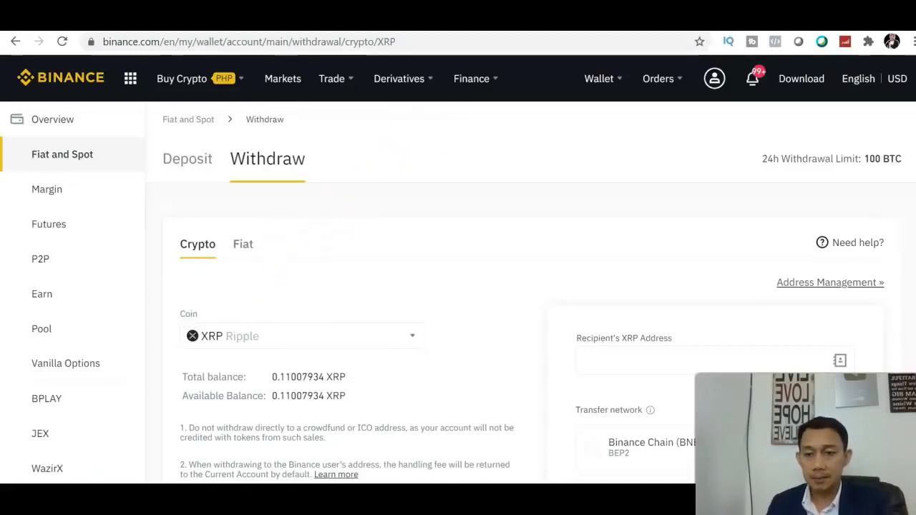